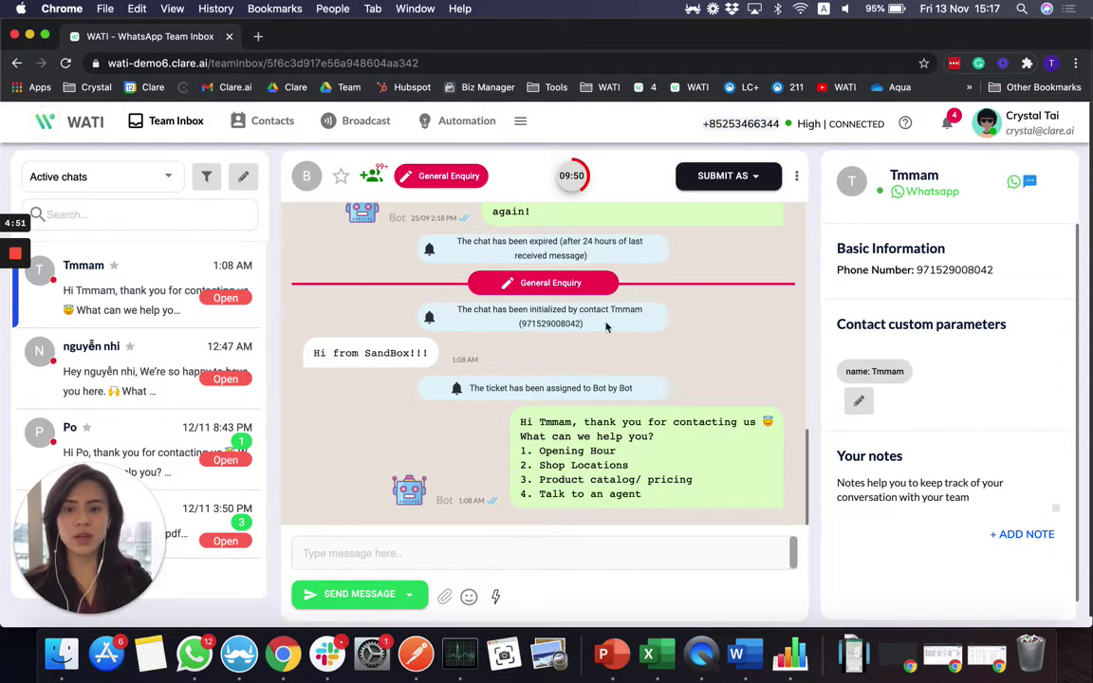
Bring Franz's WhatsApp window forward and look over the WATI Demo 6 contact info.
{"action": "key", "text": "ctrl+Up"}
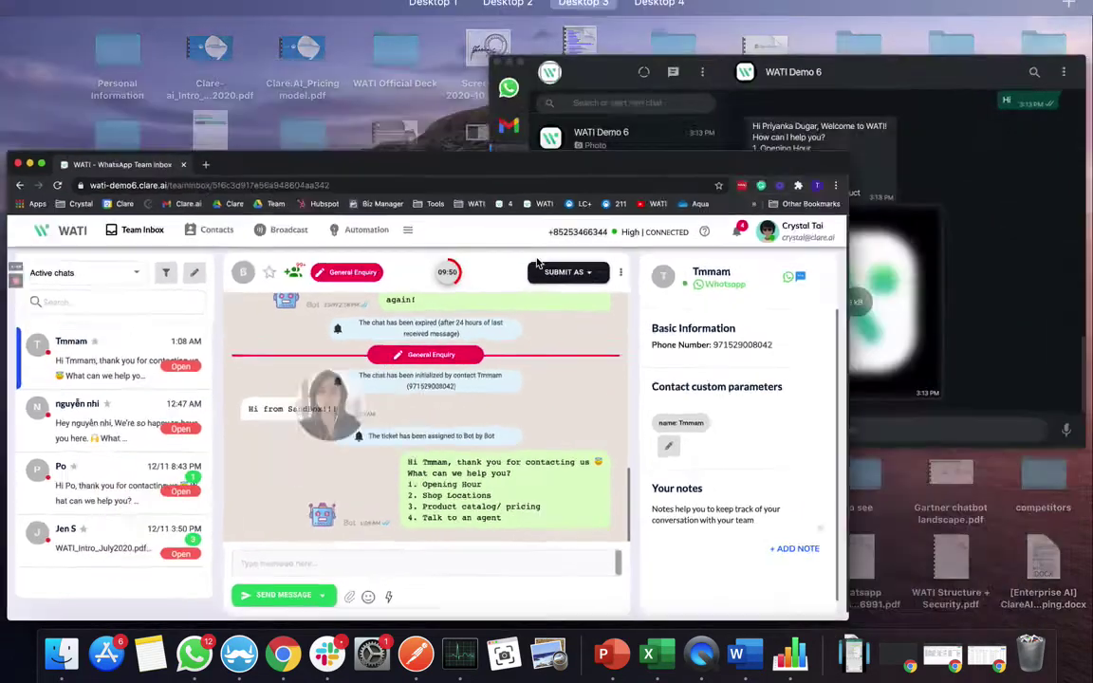
{"action": "left_click", "coordinate": [752, 79]}
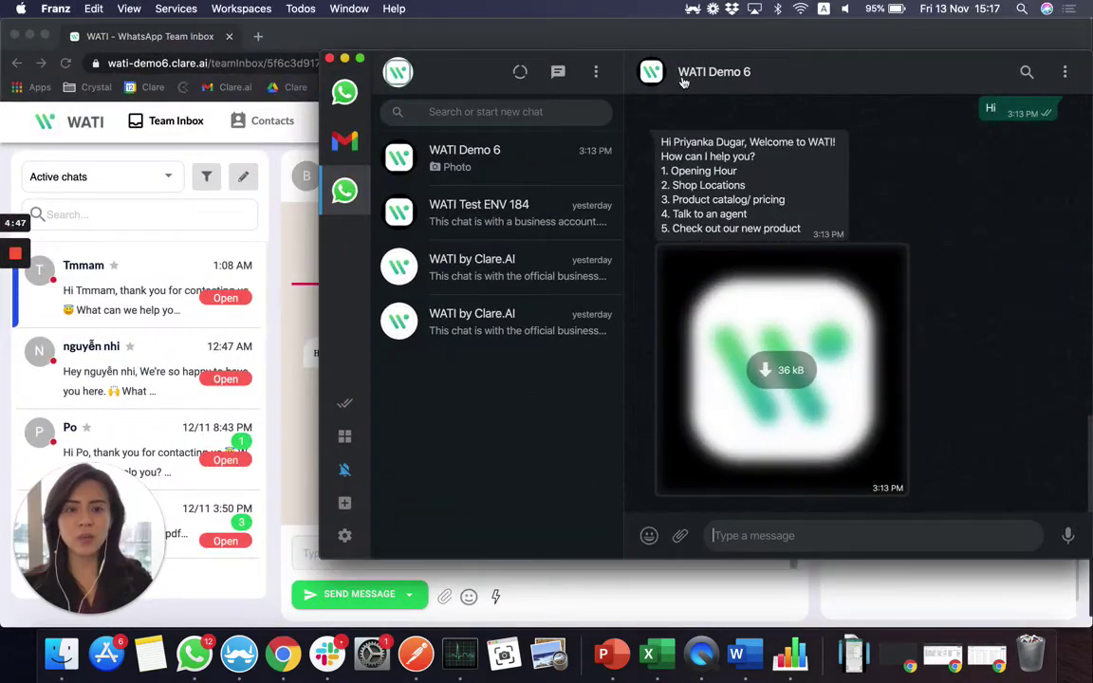
{"action": "left_click_drag", "start_coordinate": [732, 68], "coordinate": [801, 176]}
{"action": "left_click", "coordinate": [802, 177]}
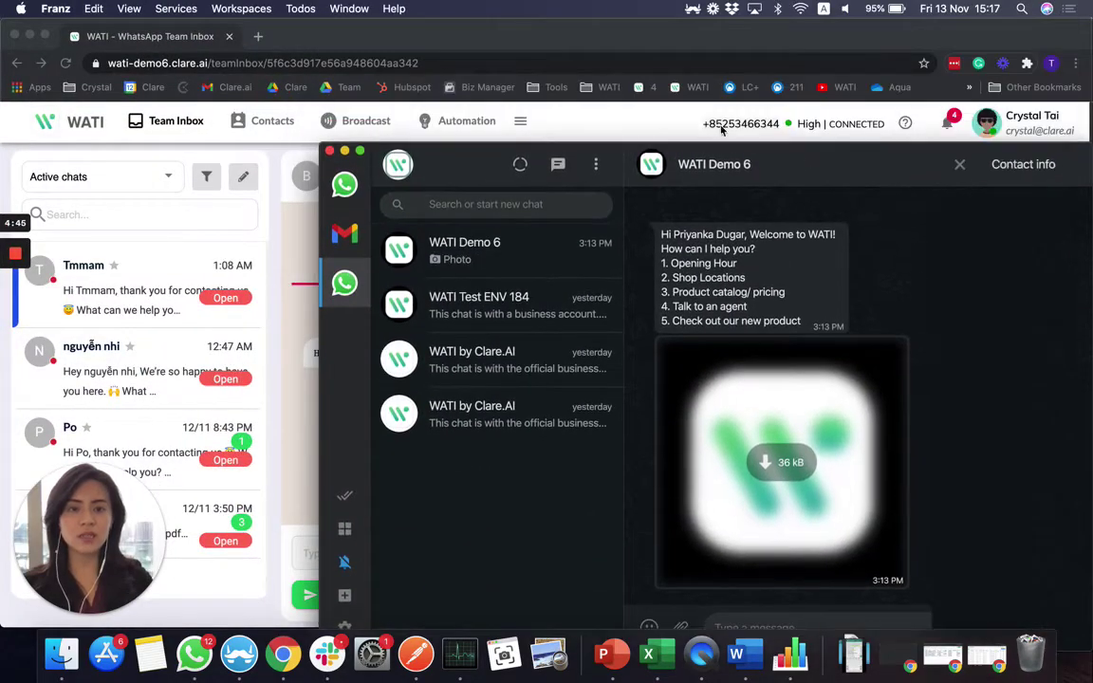
{"action": "scroll", "coordinate": [757, 232], "scroll_direction": "down", "scroll_amount": 5}
{"action": "scroll", "coordinate": [757, 239], "scroll_direction": "down", "scroll_amount": 7}
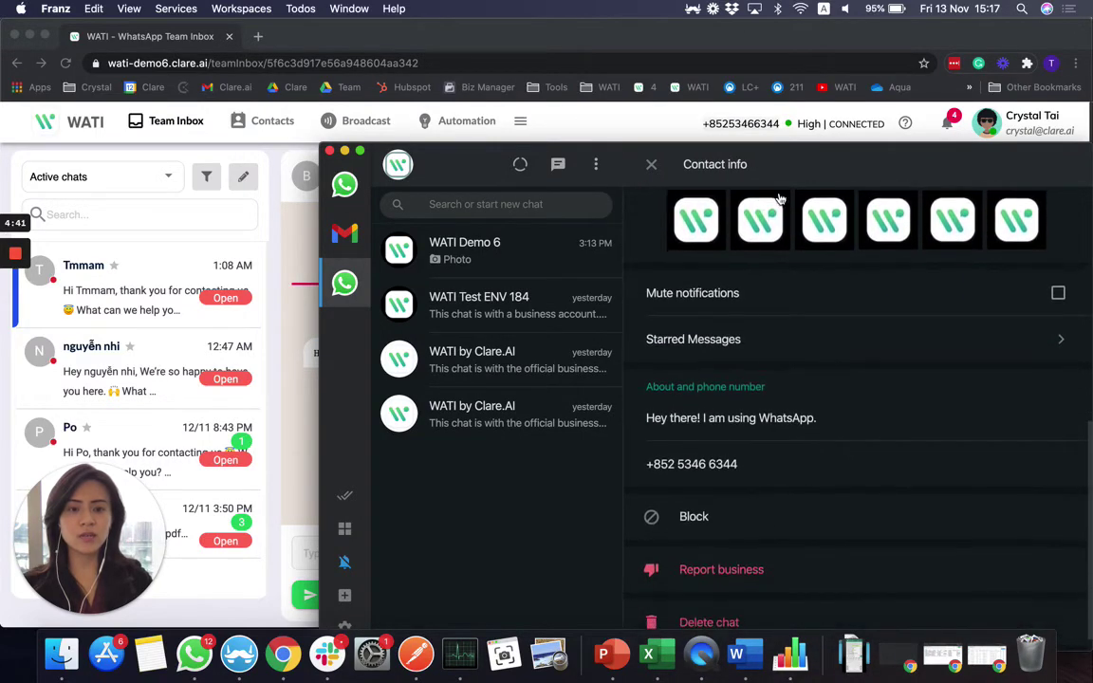
{"action": "left_click", "coordinate": [651, 164]}
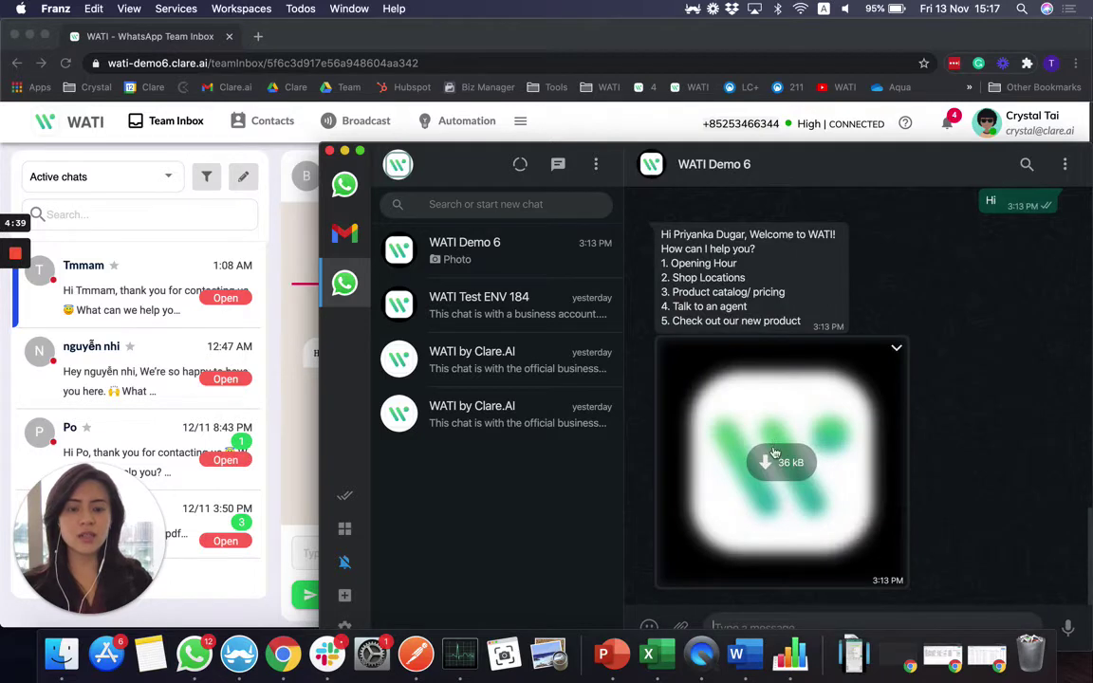
Send 'Hi' in the WATI Demo 6 chat to trigger the bot's welcome menu.
{"action": "left_click", "coordinate": [794, 625]}
{"action": "type", "text": "Hi"}
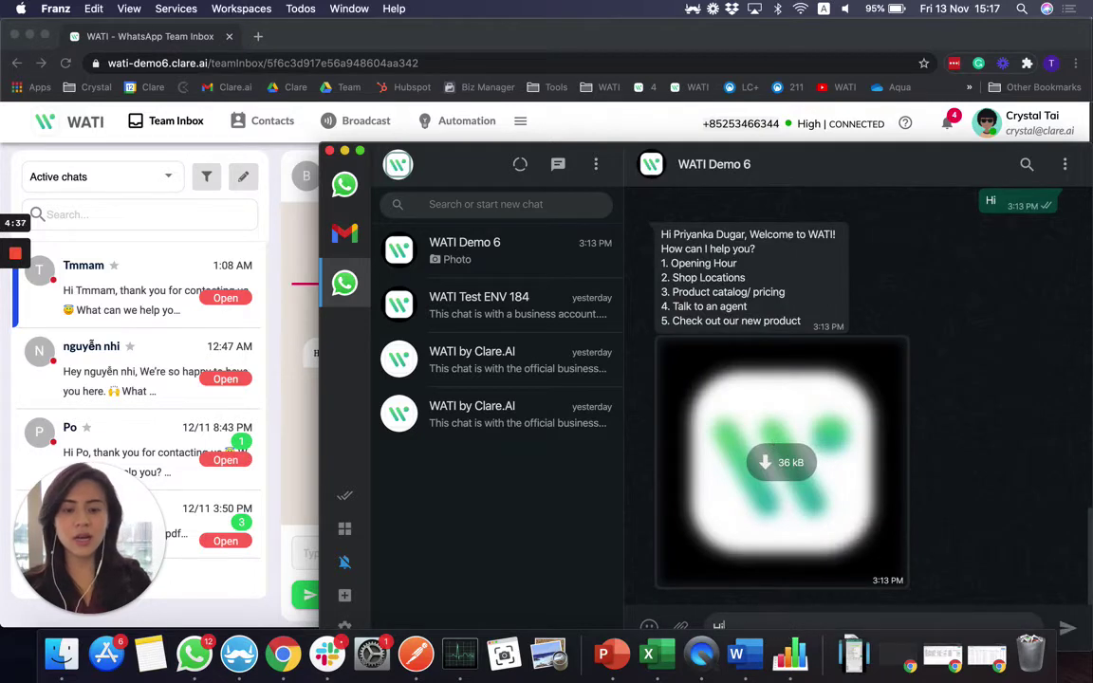
{"action": "key", "text": "Return"}
{"action": "left_click_drag", "start_coordinate": [904, 153], "coordinate": [905, 87]}
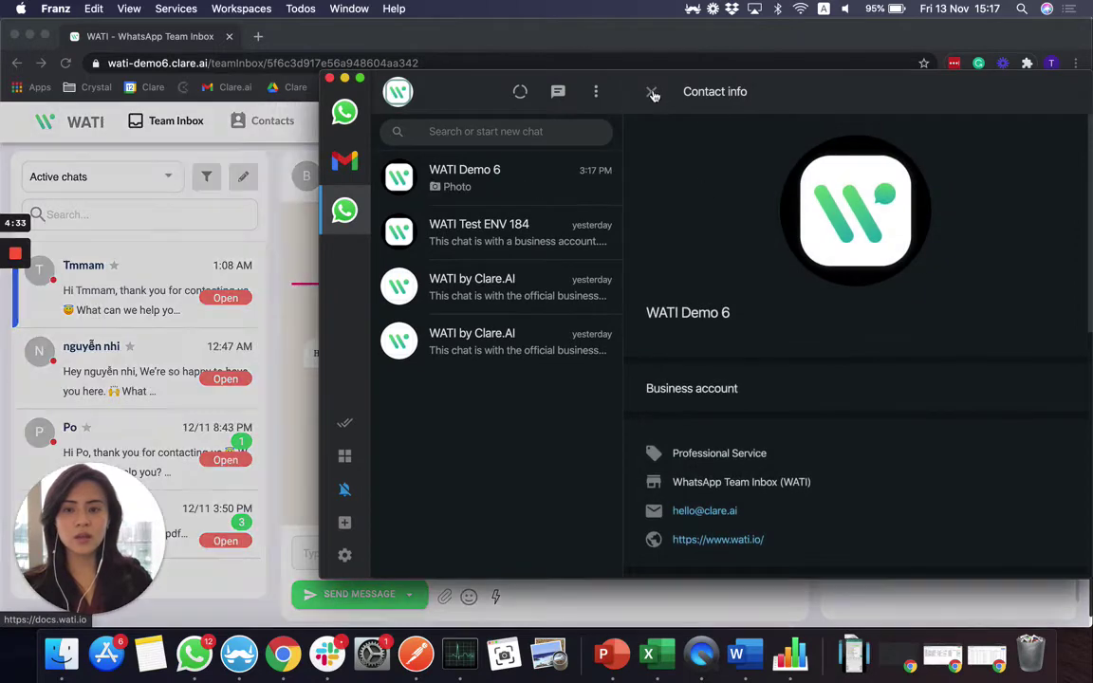
{"action": "left_click", "coordinate": [651, 91]}
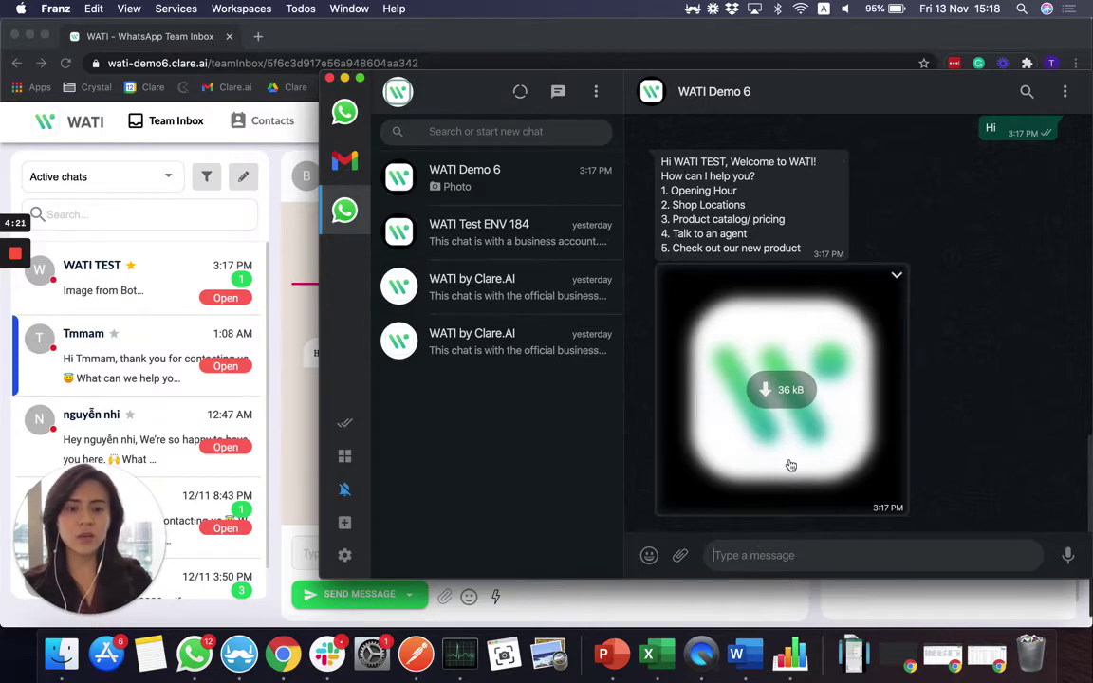
Reply 3 to the bot's menu, review the welcome menu, then return to WATI Team Inbox.
{"action": "type", "text": "3"}
{"action": "key", "text": "Return"}
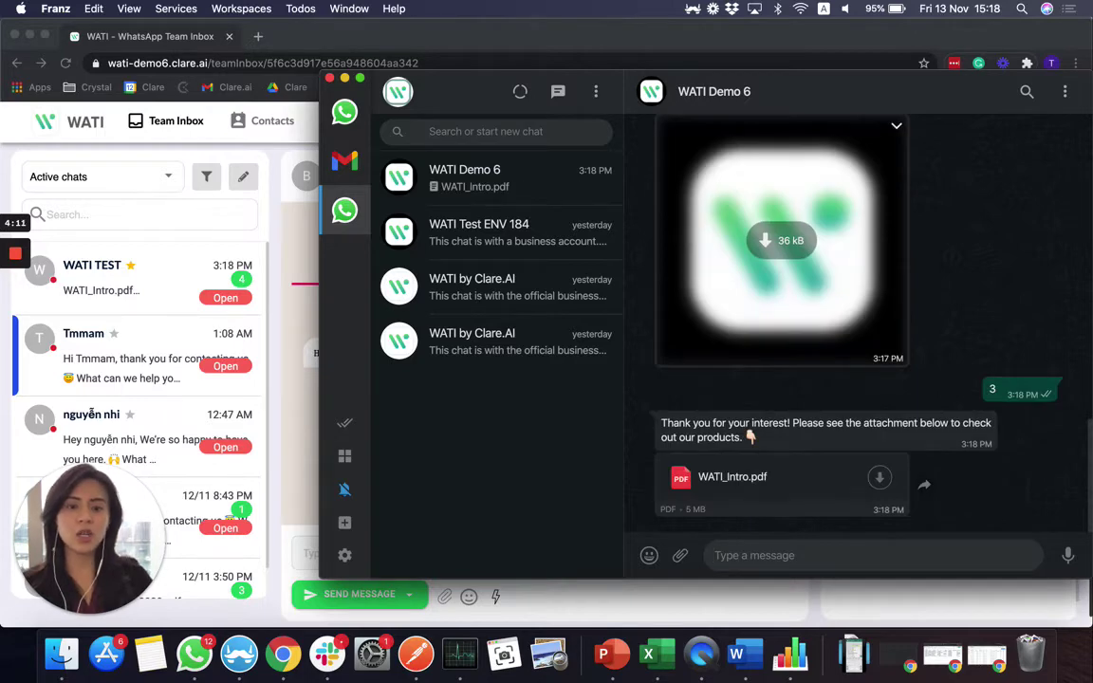
{"action": "scroll", "coordinate": [911, 382], "scroll_direction": "up", "scroll_amount": 3}
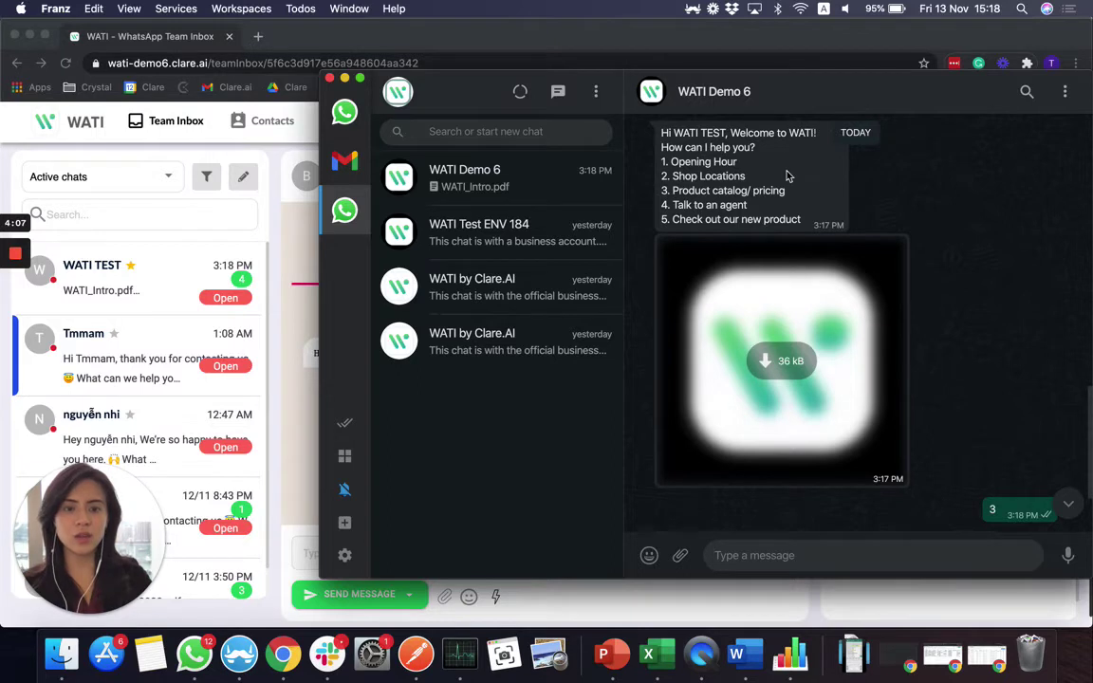
{"action": "left_click_drag", "start_coordinate": [661, 128], "coordinate": [815, 209]}
{"action": "left_click", "coordinate": [800, 206]}
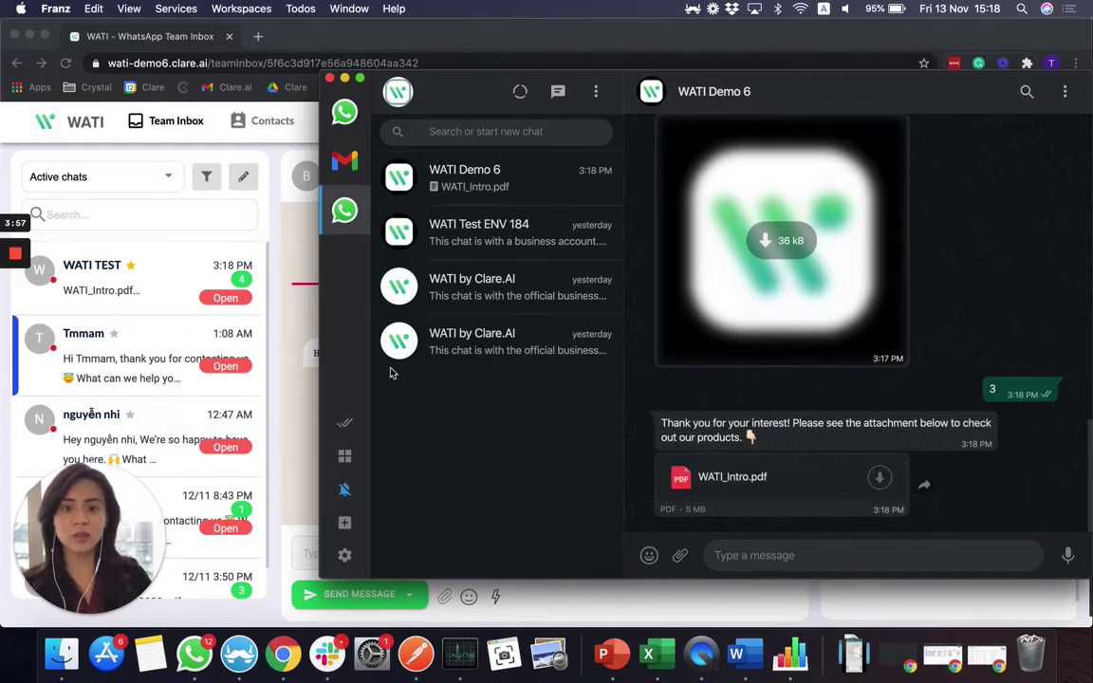
{"action": "left_click", "coordinate": [309, 335]}
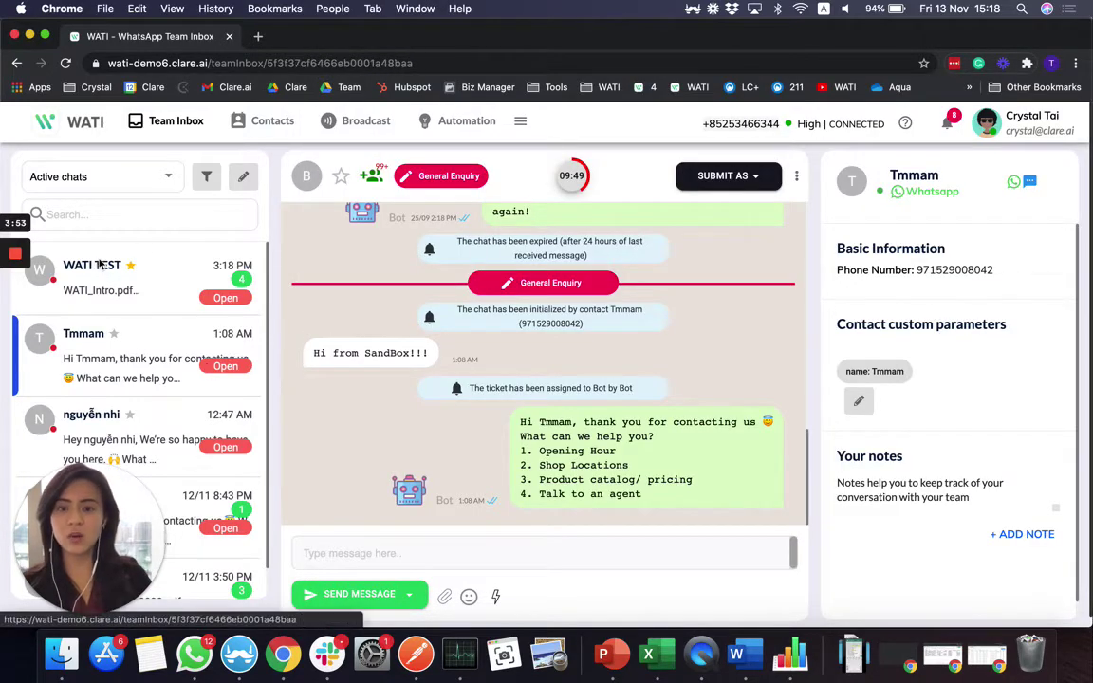
Open the WATI TEST chat and scroll through the 3 reply, thank-you and WATI_Intro.pdf.
{"action": "left_click", "coordinate": [100, 266]}
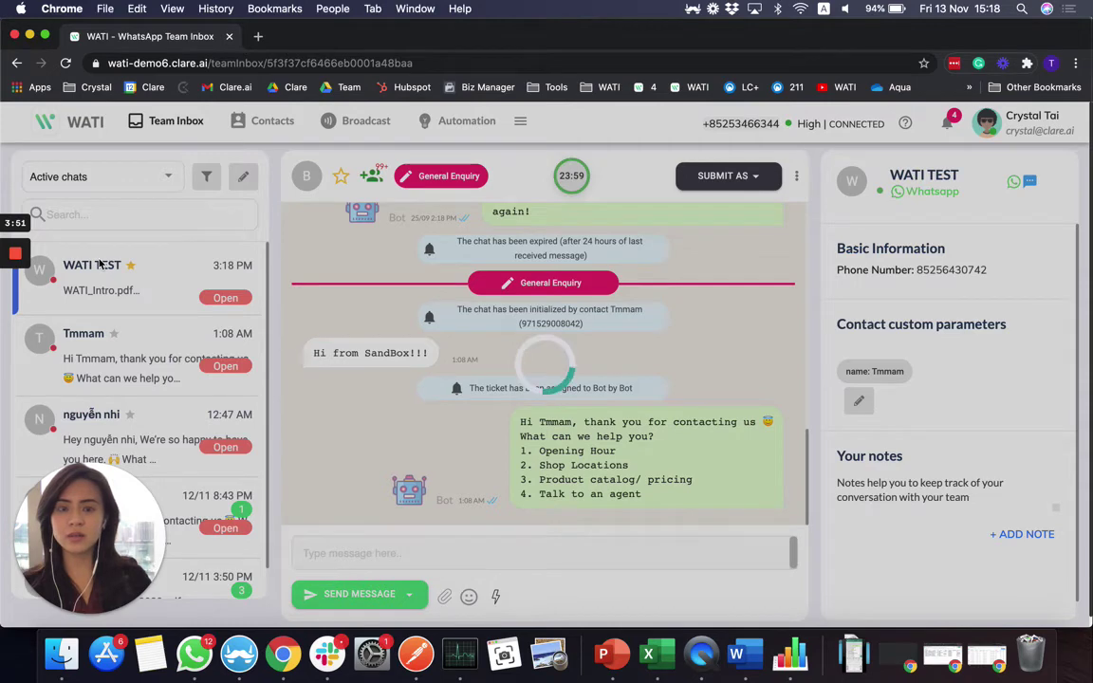
{"action": "scroll", "coordinate": [403, 383], "scroll_direction": "up", "scroll_amount": 5}
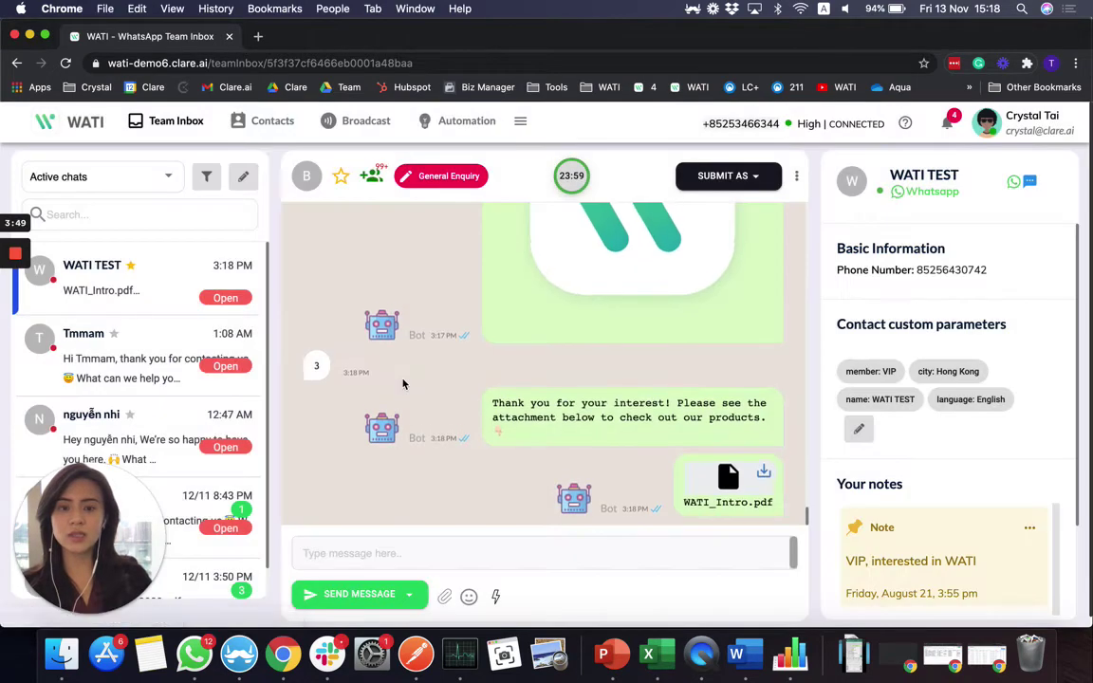
{"action": "scroll", "coordinate": [402, 384], "scroll_direction": "up", "scroll_amount": 5}
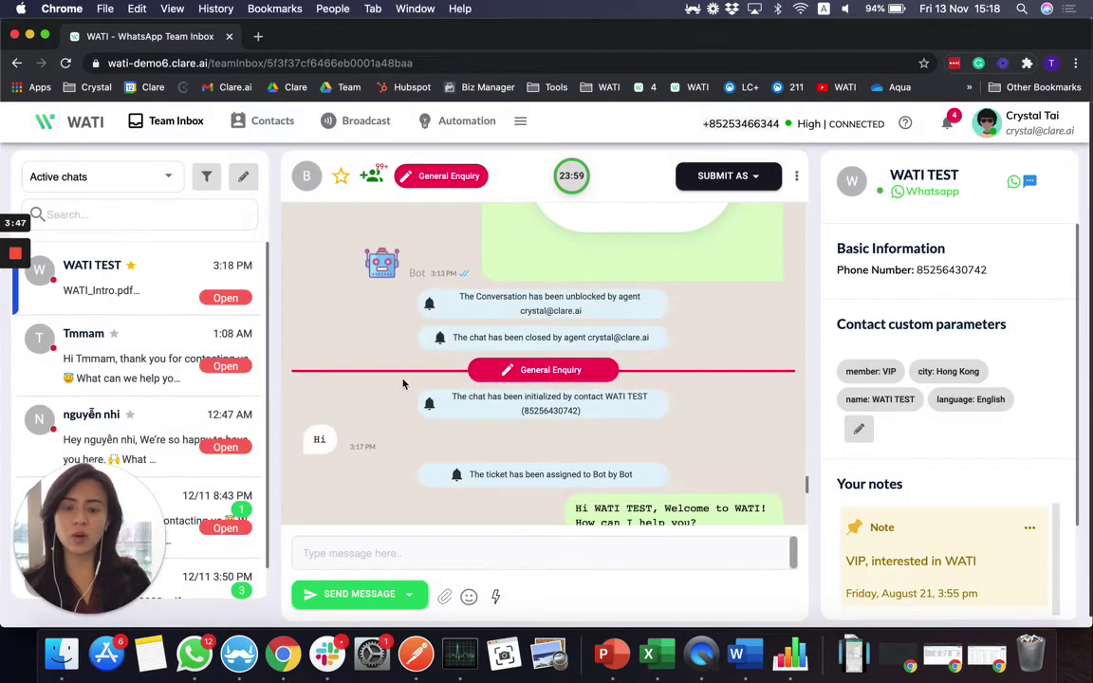
{"action": "scroll", "coordinate": [403, 384], "scroll_direction": "down", "scroll_amount": 3}
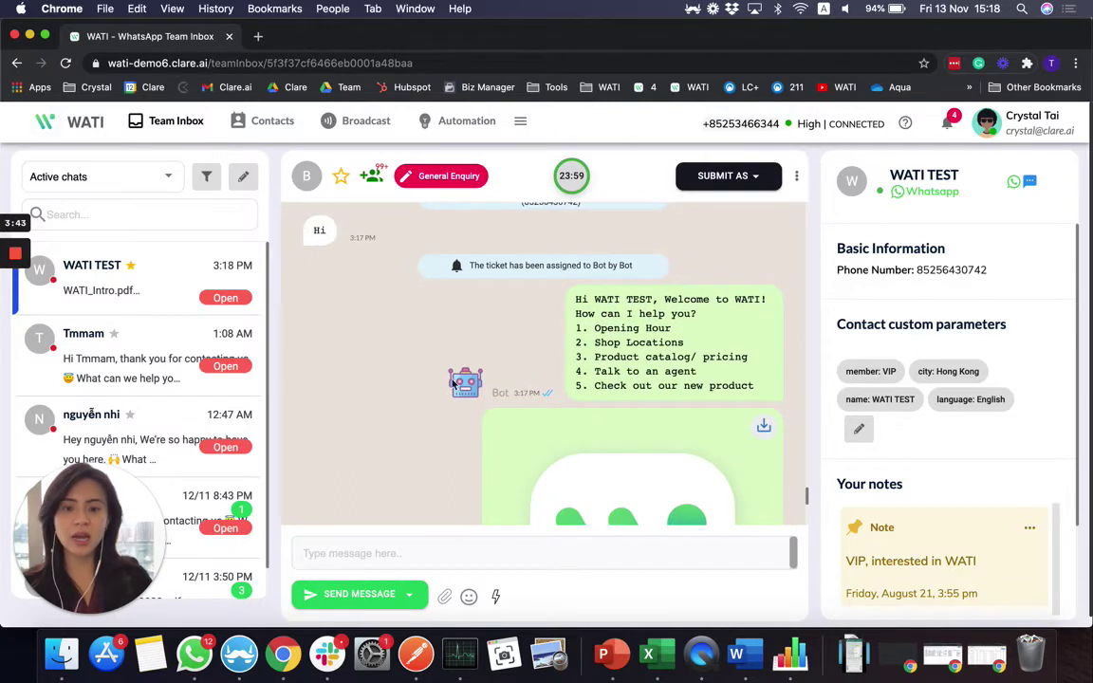
{"action": "scroll", "coordinate": [625, 339], "scroll_direction": "down", "scroll_amount": 1}
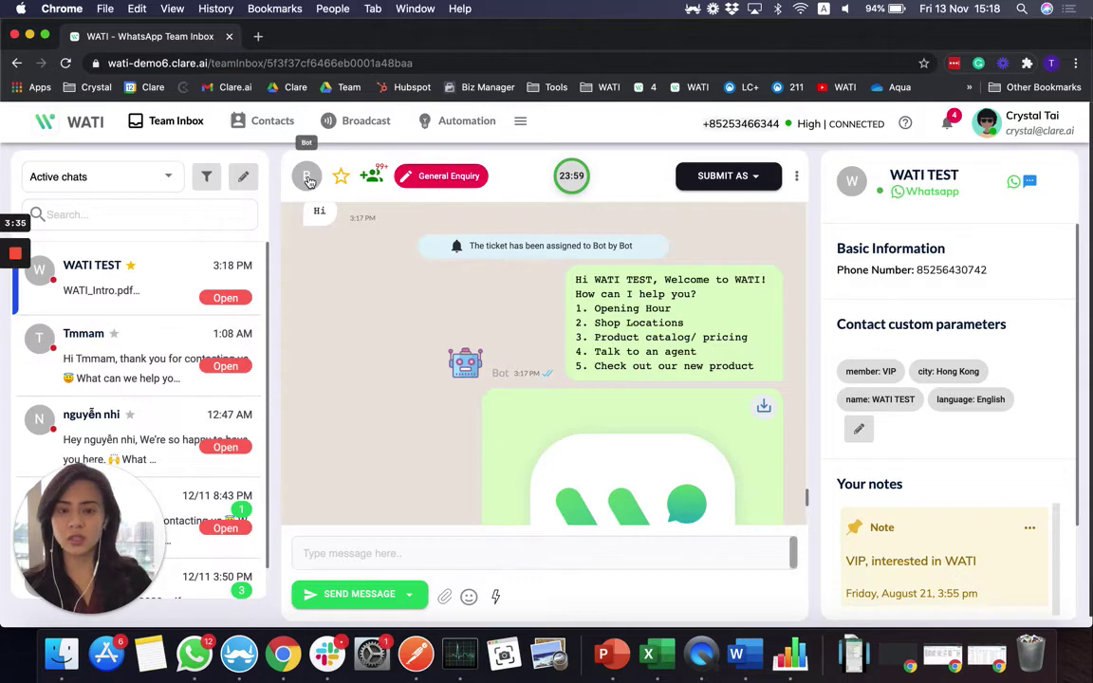
{"action": "scroll", "coordinate": [334, 381], "scroll_direction": "down", "scroll_amount": 5}
{"action": "scroll", "coordinate": [333, 380], "scroll_direction": "down", "scroll_amount": 5}
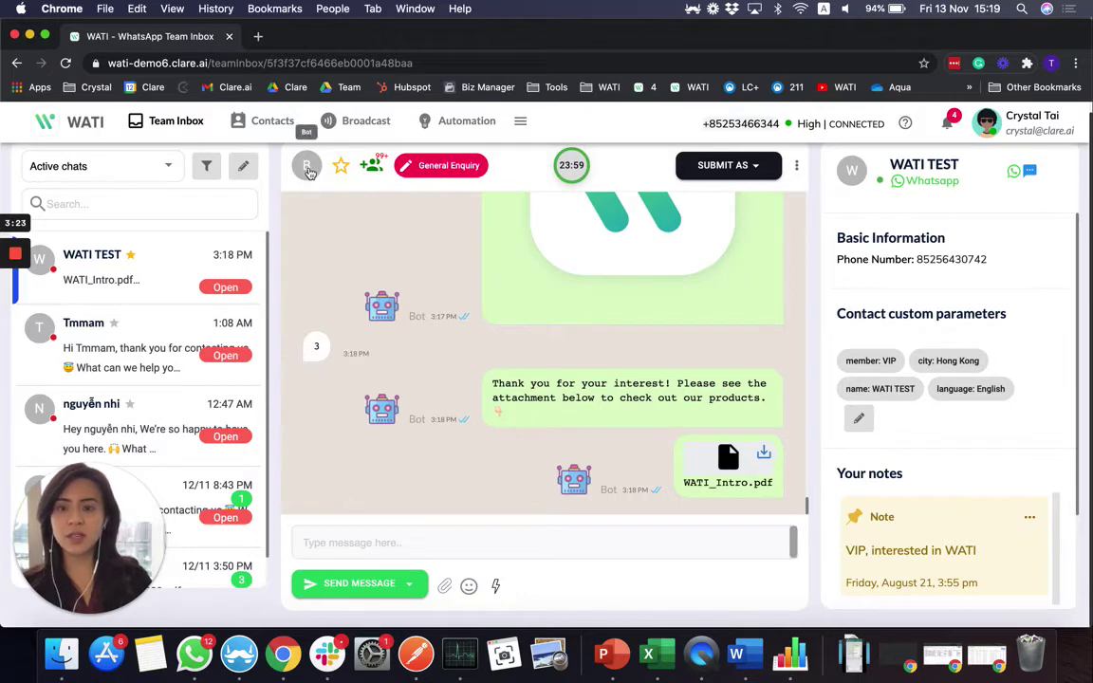
Assign the WATI TEST ticket to yourself and send the test reply 'vjvjhgjhgj'.
{"action": "left_click", "coordinate": [307, 169]}
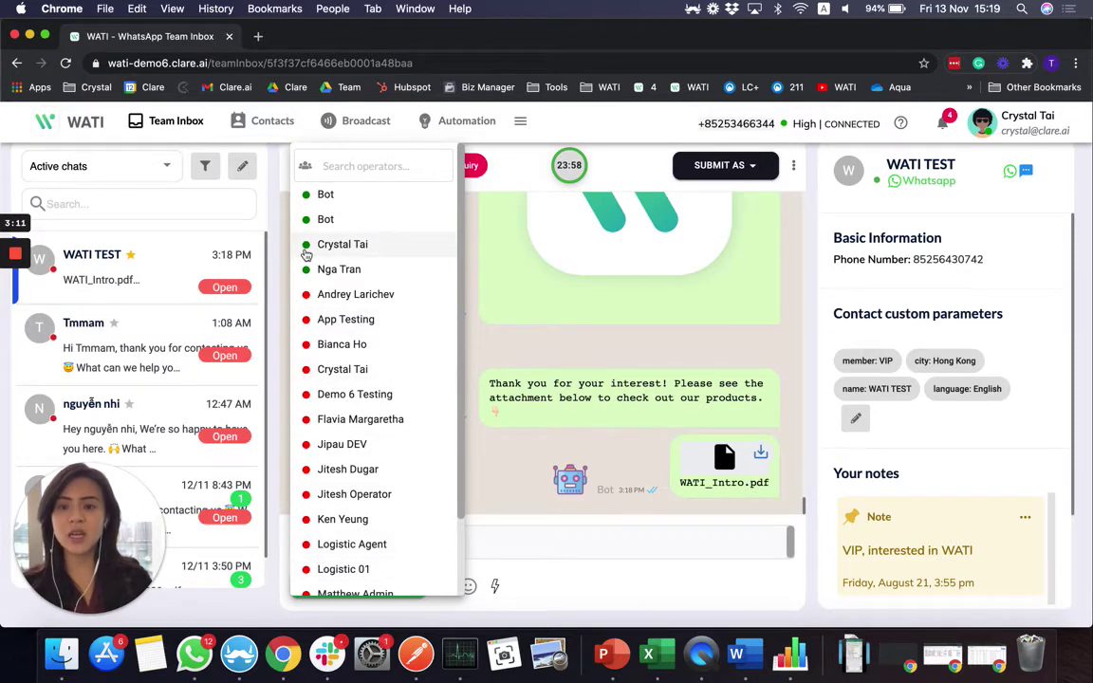
{"action": "left_click", "coordinate": [305, 254]}
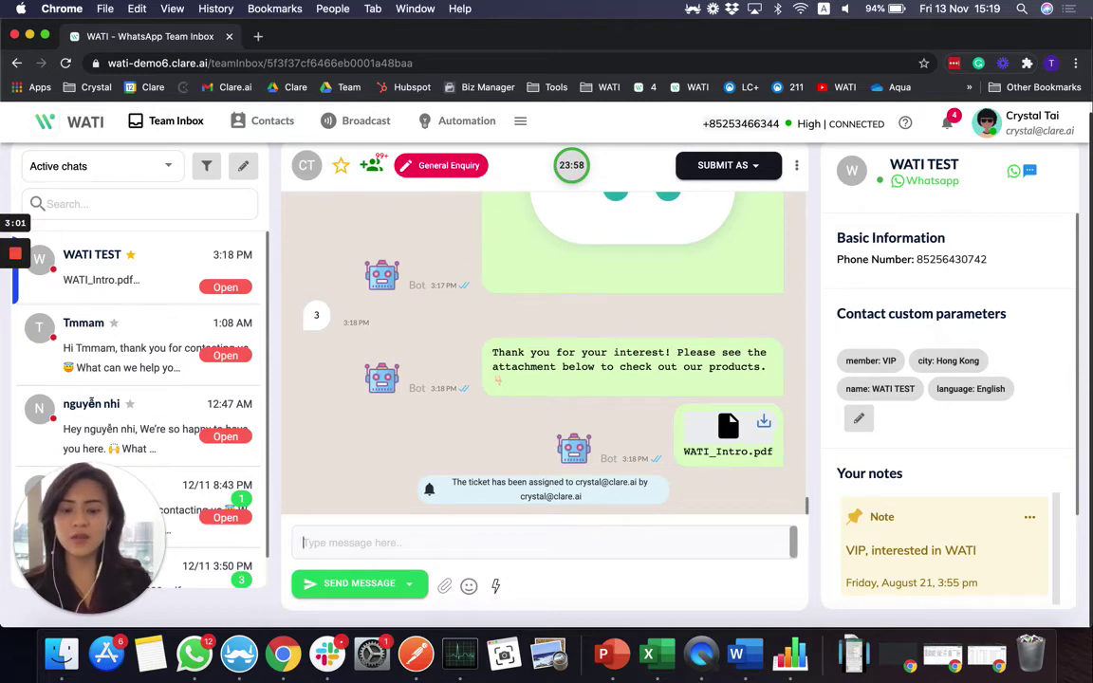
{"action": "type", "text": "vjvjhgjhgj"}
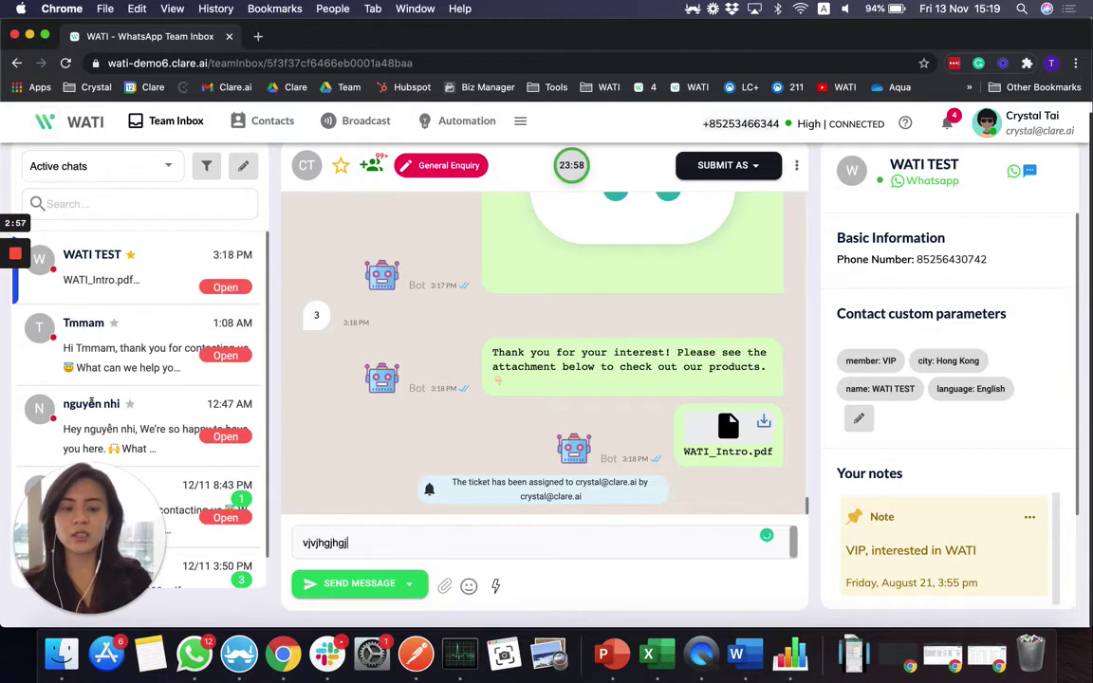
{"action": "key", "text": "super+a"}
{"action": "key", "text": "BackSpace"}
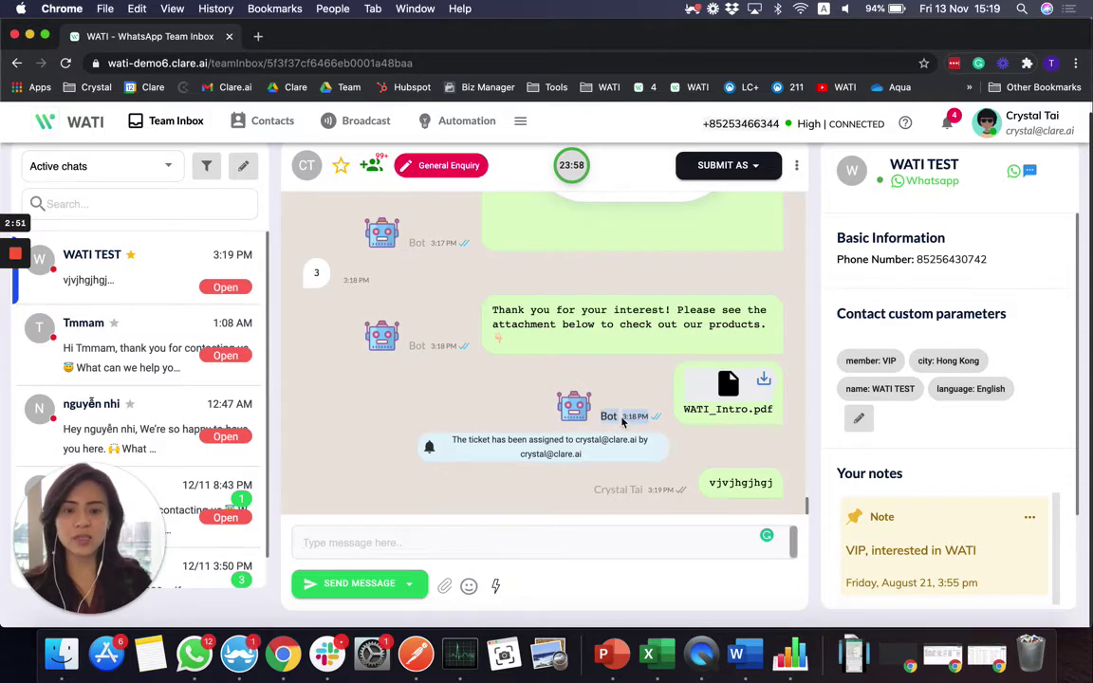
{"action": "left_click_drag", "start_coordinate": [593, 492], "coordinate": [682, 492]}
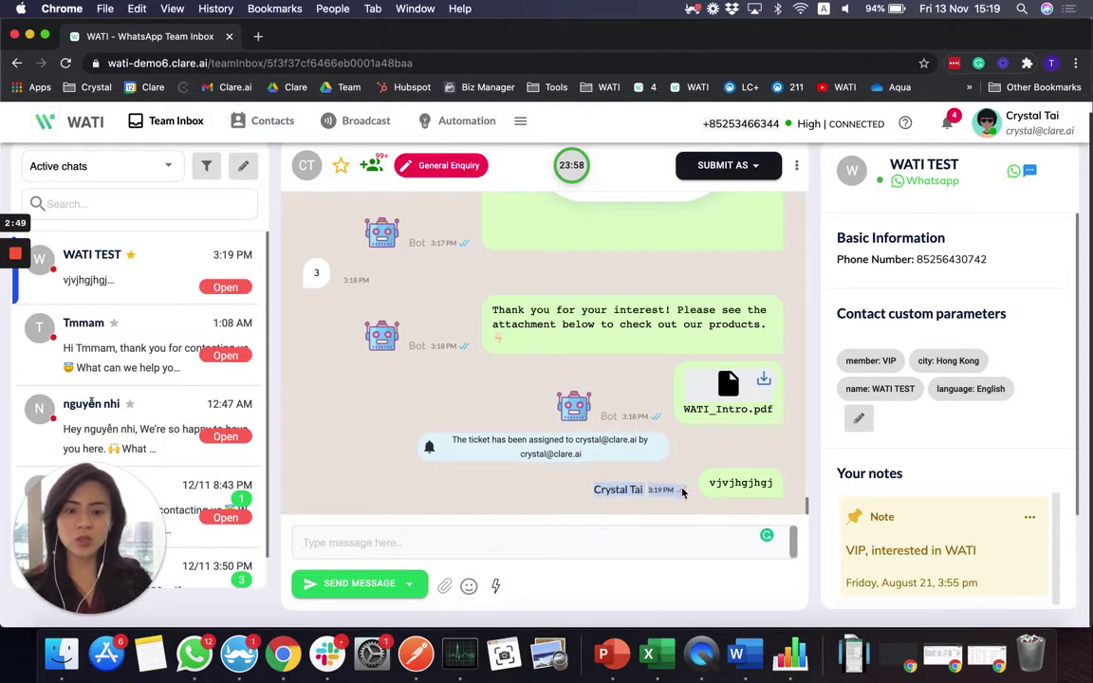
{"action": "key", "text": "ctrl+Up"}
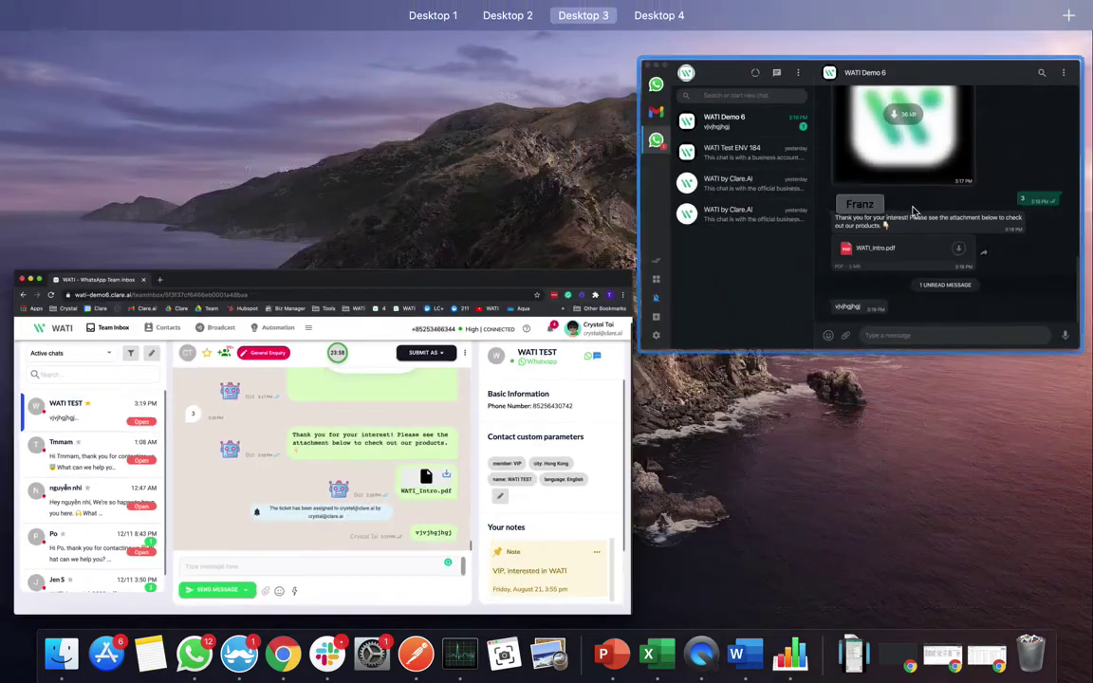
{"action": "left_click", "coordinate": [913, 213]}
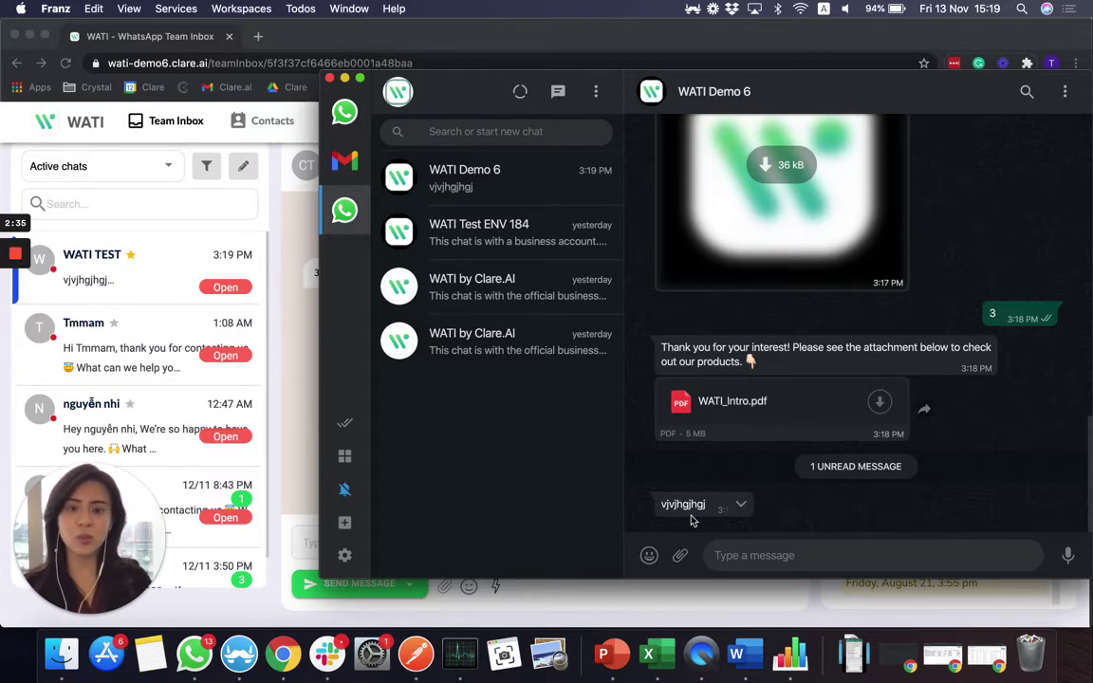
{"action": "left_click", "coordinate": [288, 424]}
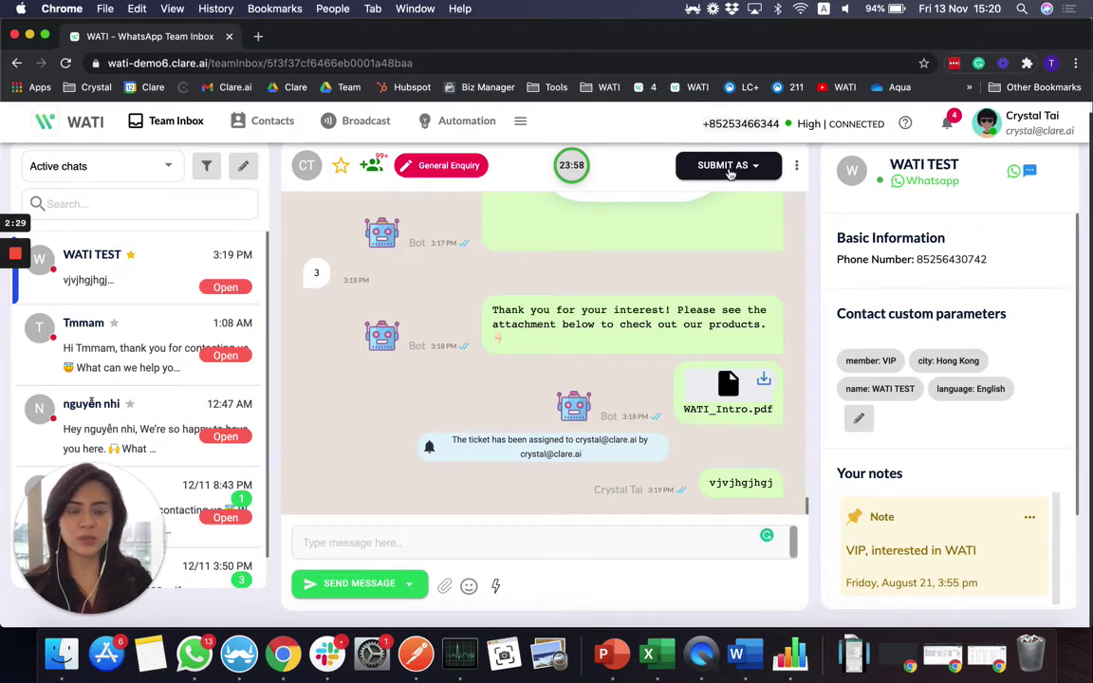
Open the emoji picker beside the empty WATI TEST message box.
{"action": "left_click", "coordinate": [709, 165]}
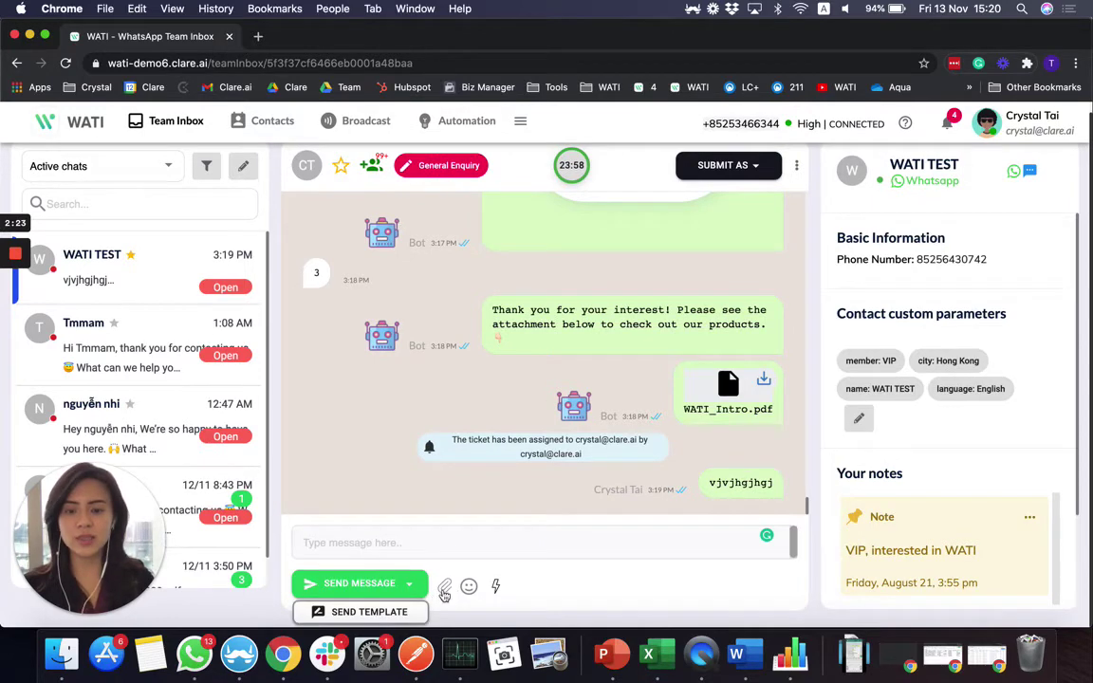
{"action": "mouse_move", "coordinate": [379, 592]}
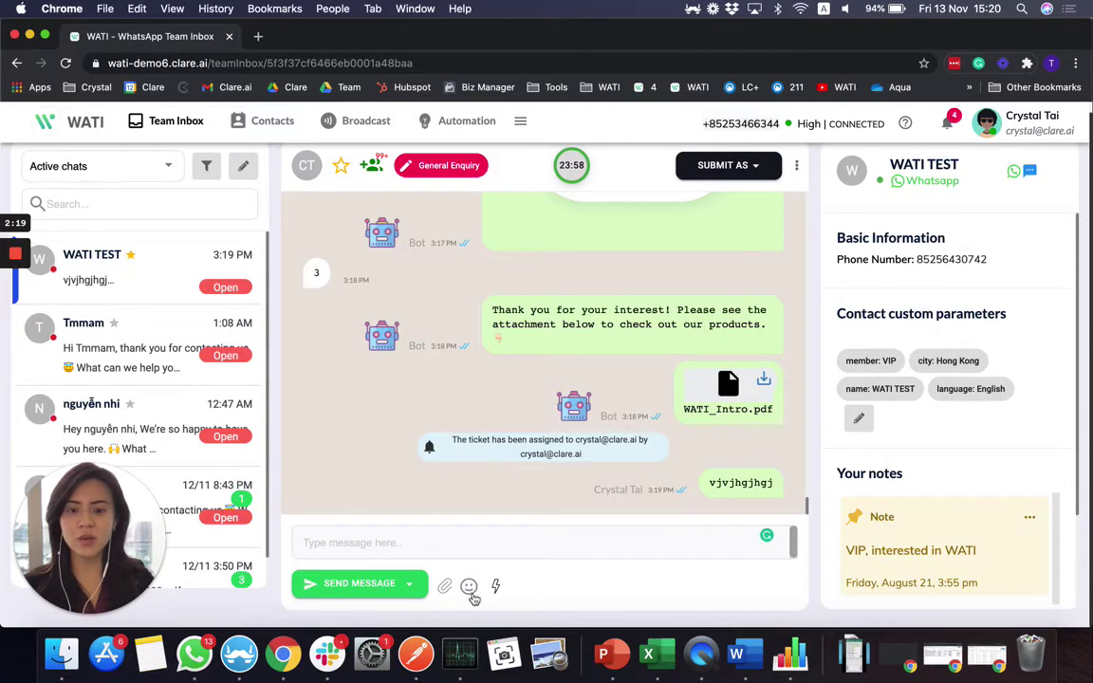
{"action": "left_click", "coordinate": [468, 588]}
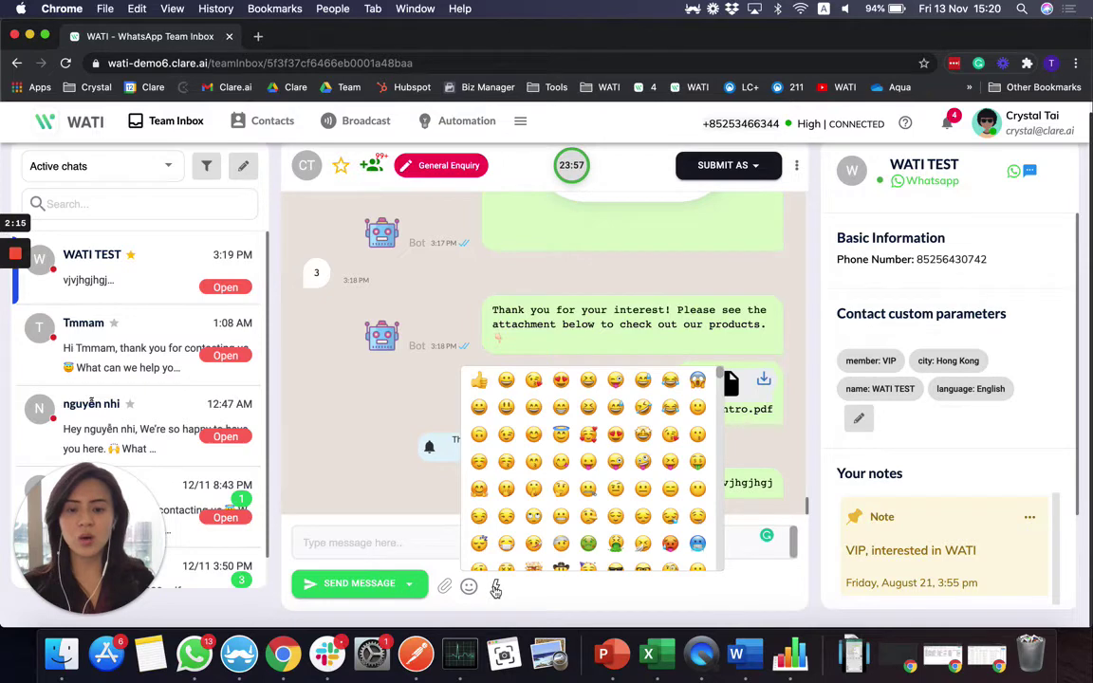
Insert the Welcome message quick response and send 'What can I help you?'.
{"action": "left_click", "coordinate": [495, 588]}
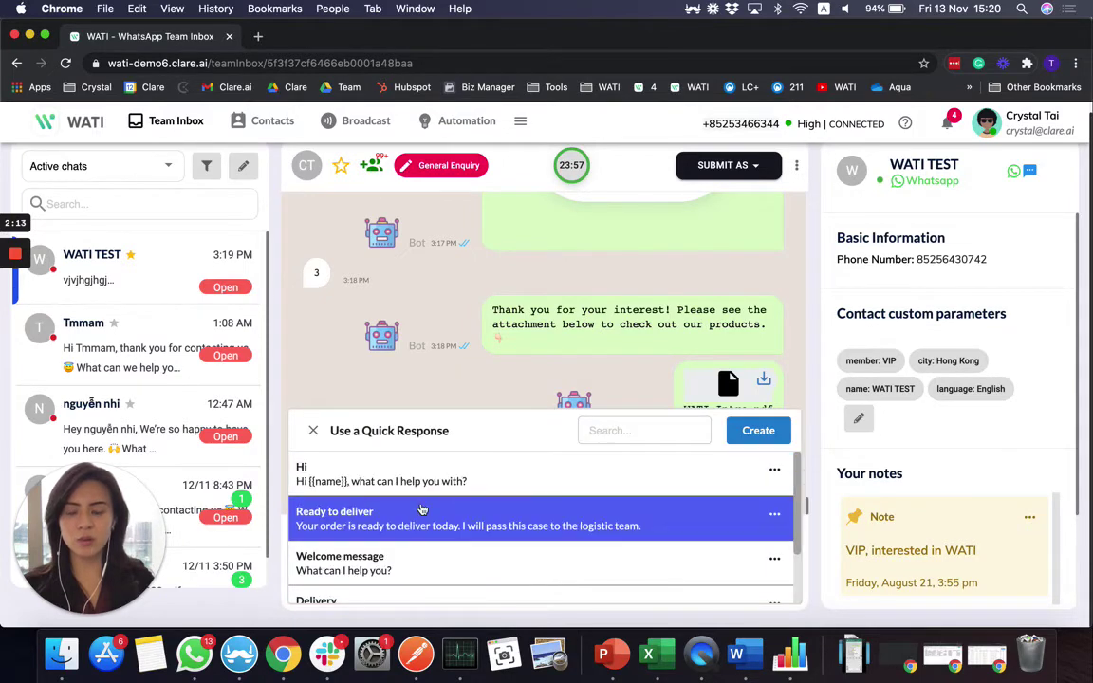
{"action": "scroll", "coordinate": [422, 509], "scroll_direction": "down", "scroll_amount": 1}
{"action": "scroll", "coordinate": [422, 509], "scroll_direction": "down", "scroll_amount": 1}
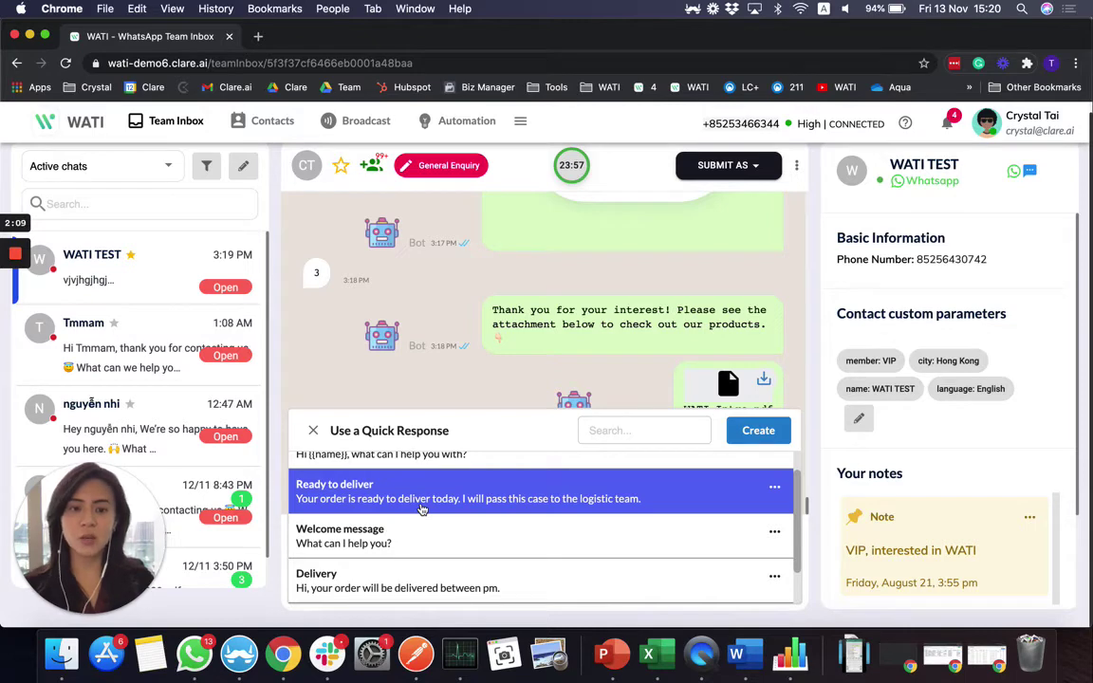
{"action": "scroll", "coordinate": [422, 509], "scroll_direction": "down", "scroll_amount": 2}
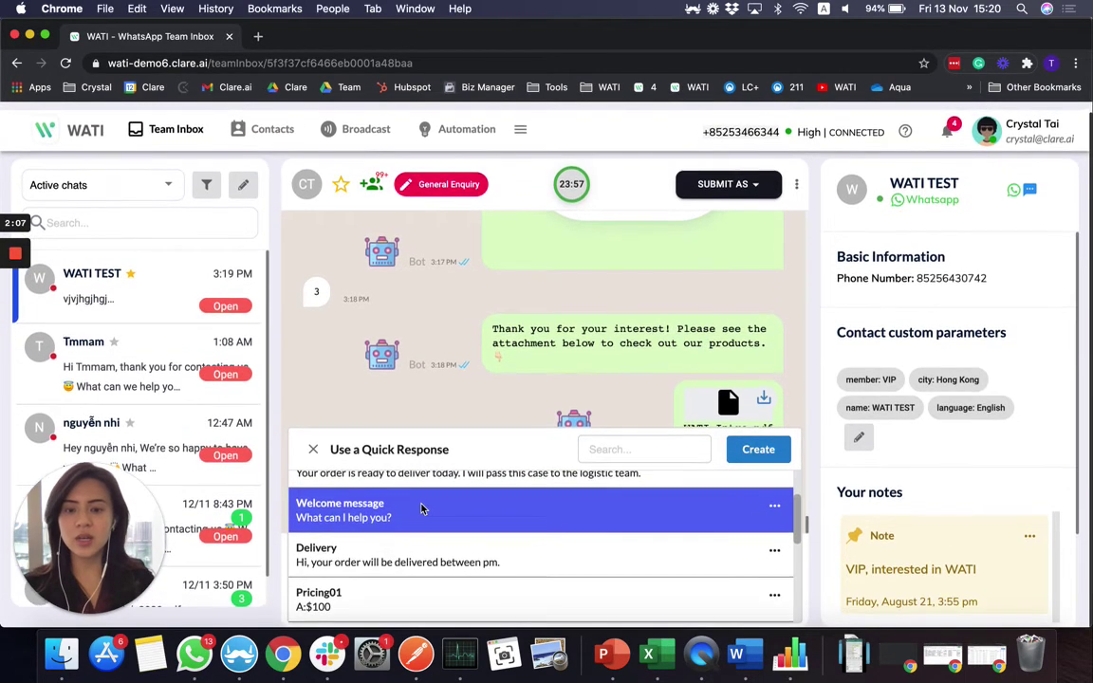
{"action": "left_click", "coordinate": [741, 441]}
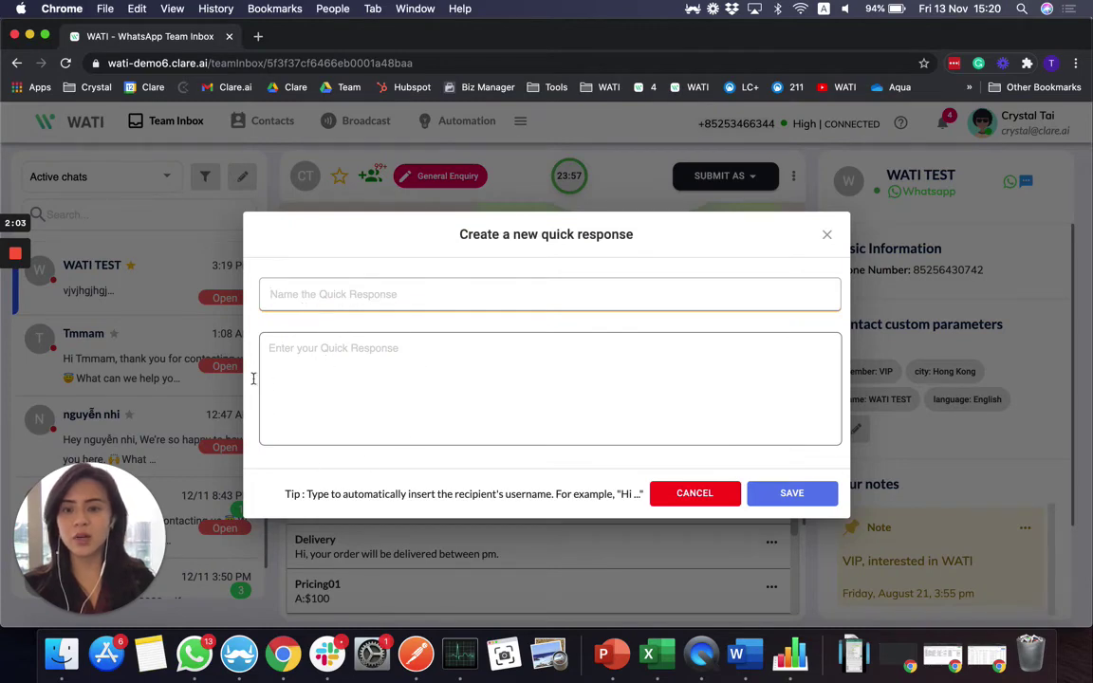
{"action": "left_click", "coordinate": [685, 495]}
{"action": "left_click", "coordinate": [389, 510]}
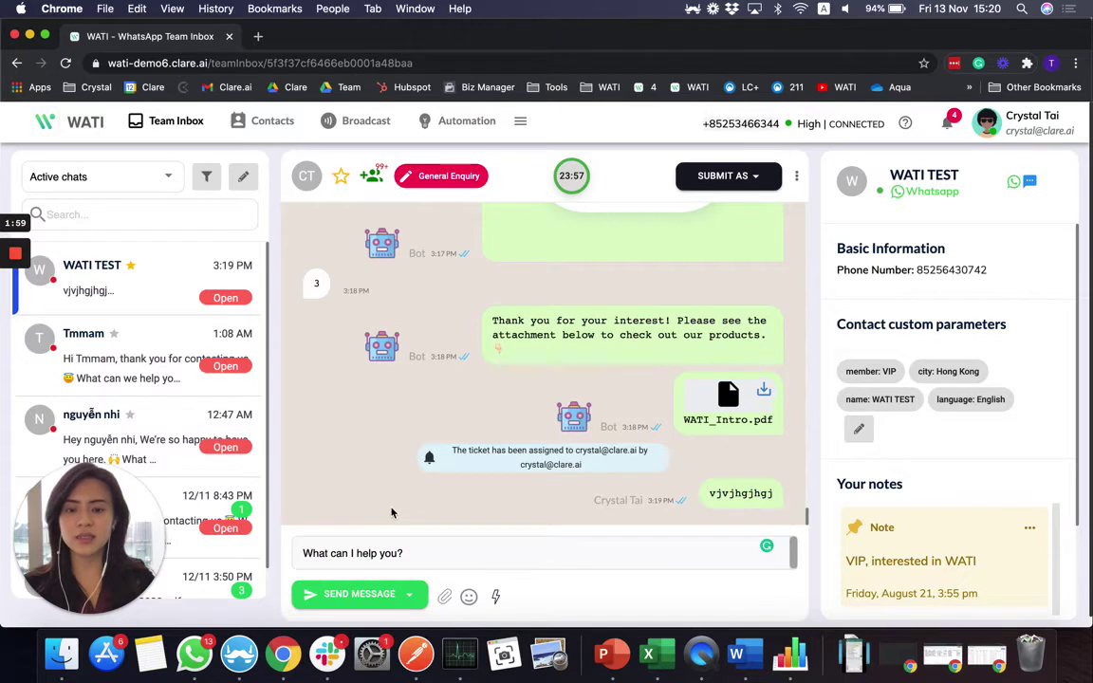
{"action": "left_click", "coordinate": [359, 595]}
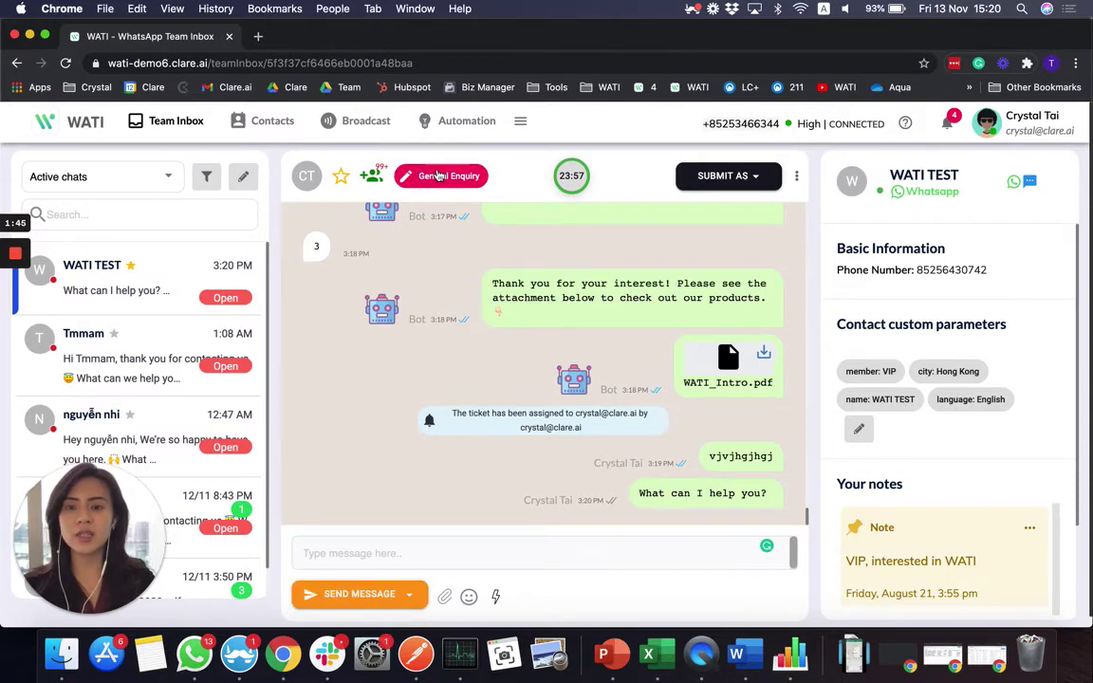
{"action": "left_click", "coordinate": [438, 174]}
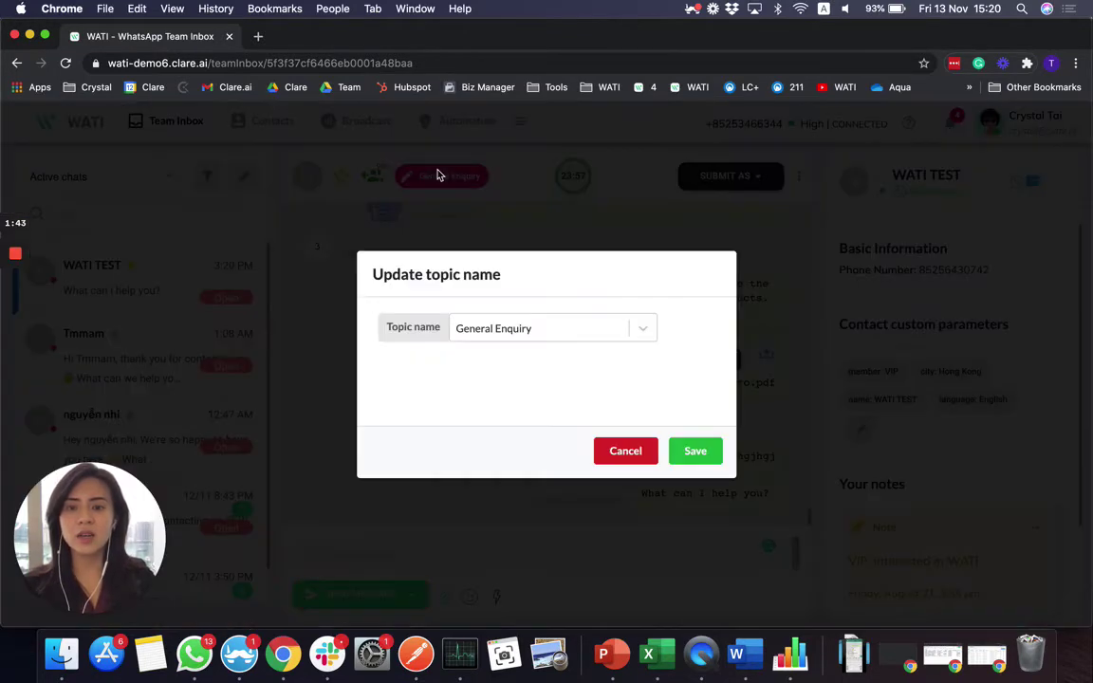
{"action": "left_click", "coordinate": [484, 334]}
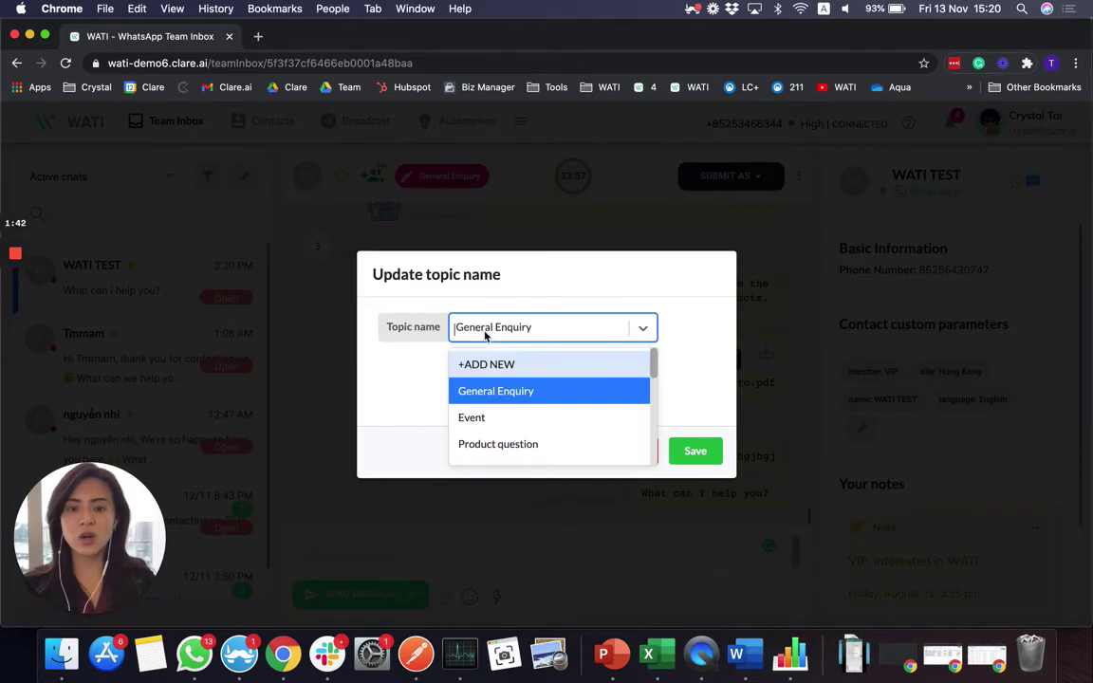
{"action": "left_click", "coordinate": [645, 460]}
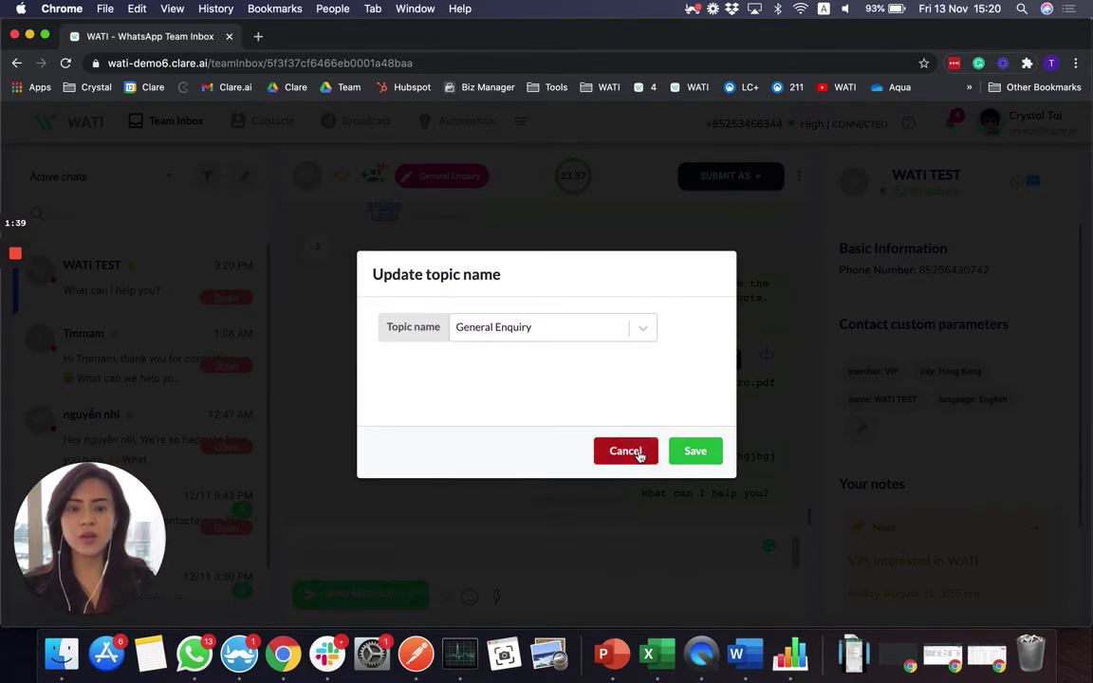
{"action": "left_click", "coordinate": [398, 228]}
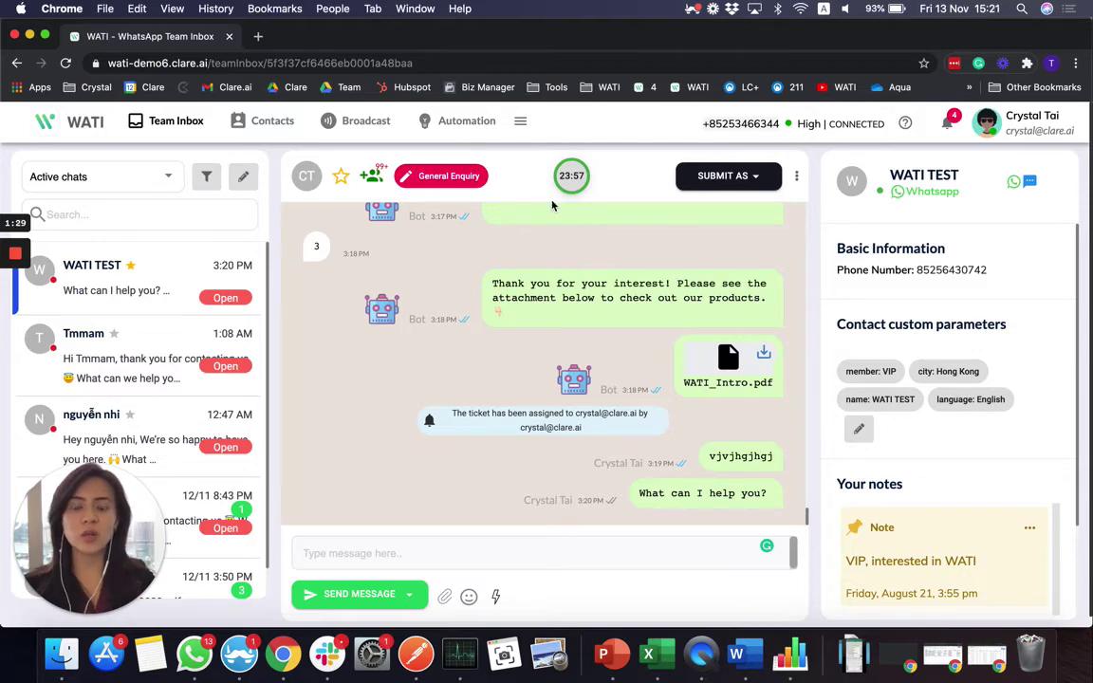
Submit the WATI TEST ticket as Pending, then dismiss the three-dot menu without deleting.
{"action": "left_click", "coordinate": [719, 176]}
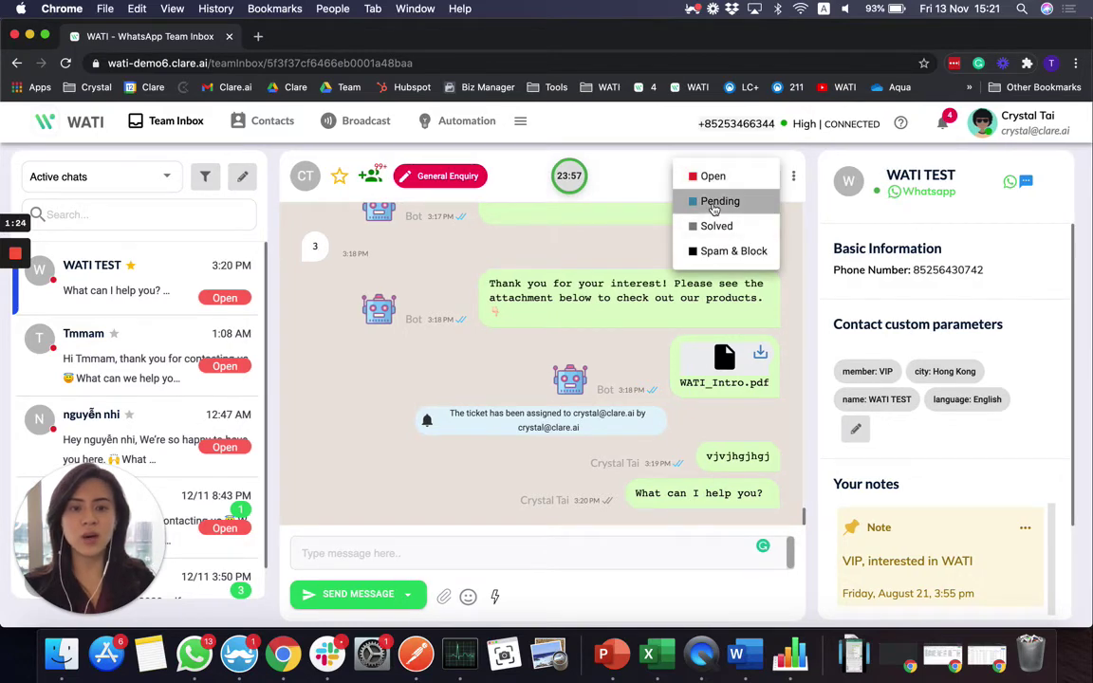
{"action": "left_click", "coordinate": [717, 202]}
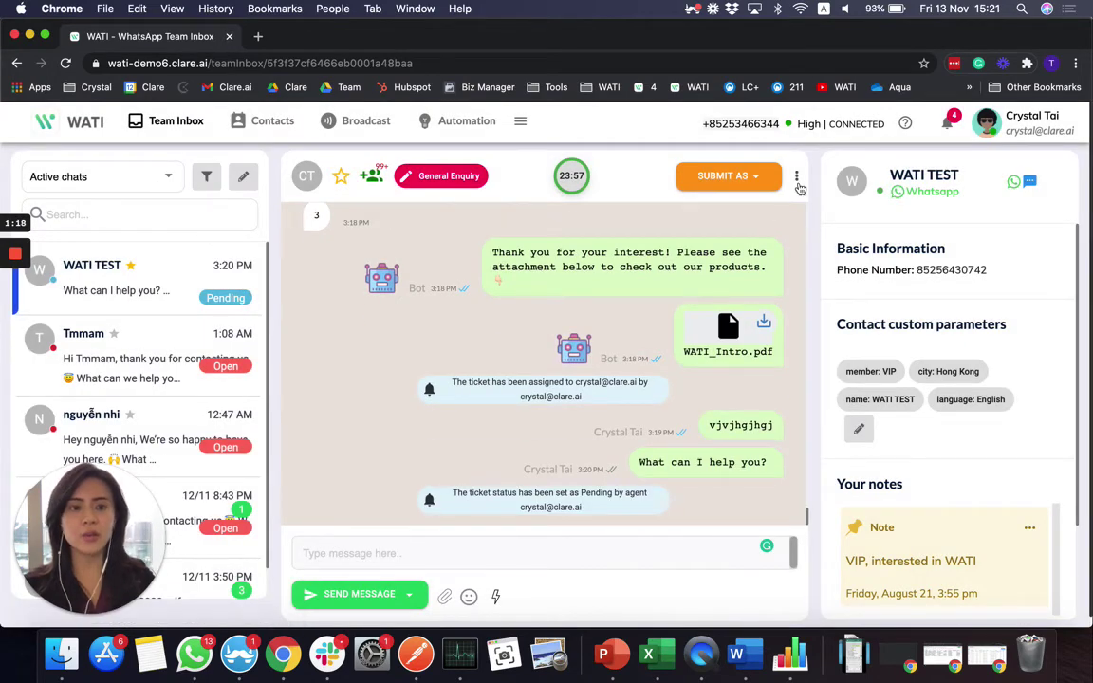
{"action": "left_click", "coordinate": [796, 177]}
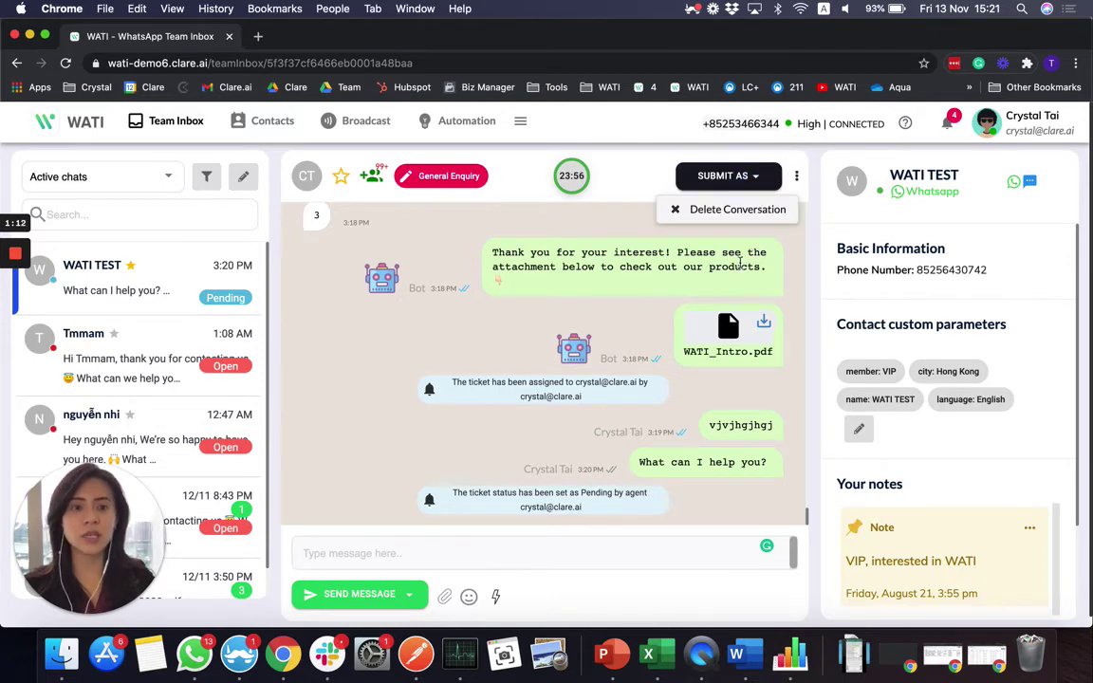
{"action": "left_click", "coordinate": [739, 263]}
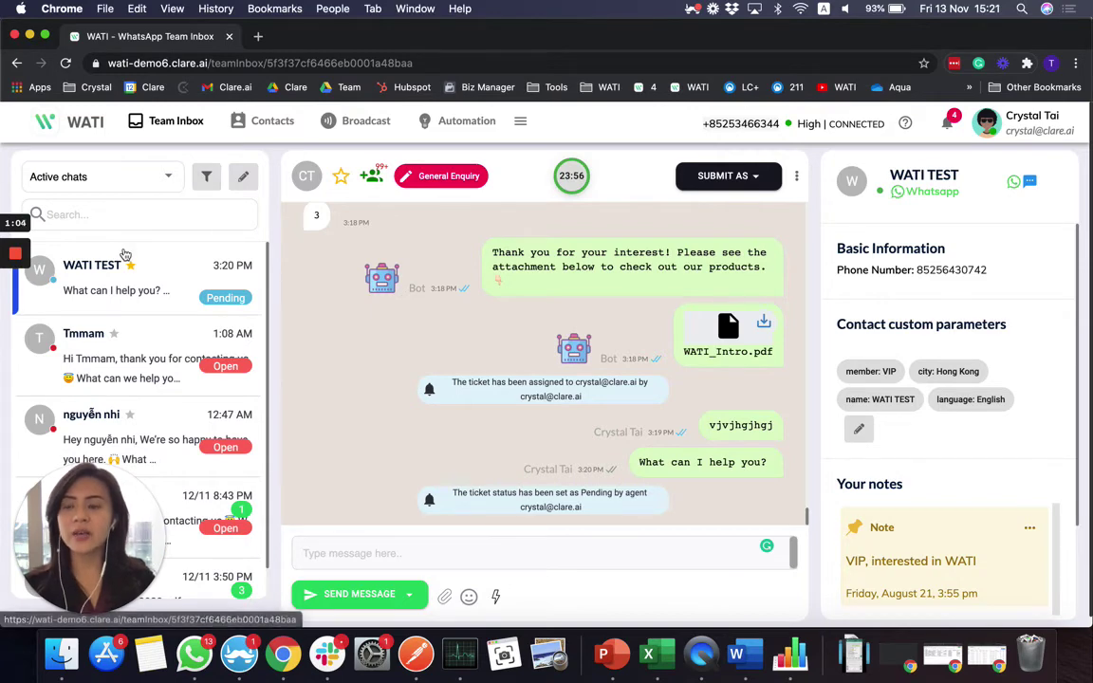
{"action": "left_click", "coordinate": [144, 178]}
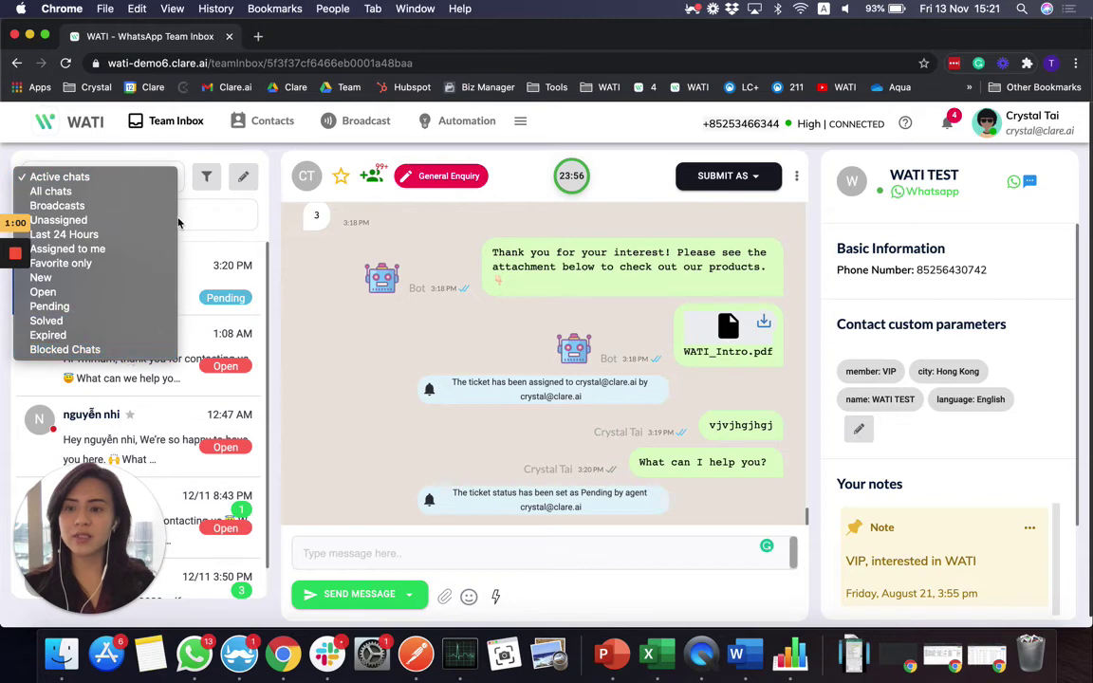
{"action": "left_click", "coordinate": [186, 190]}
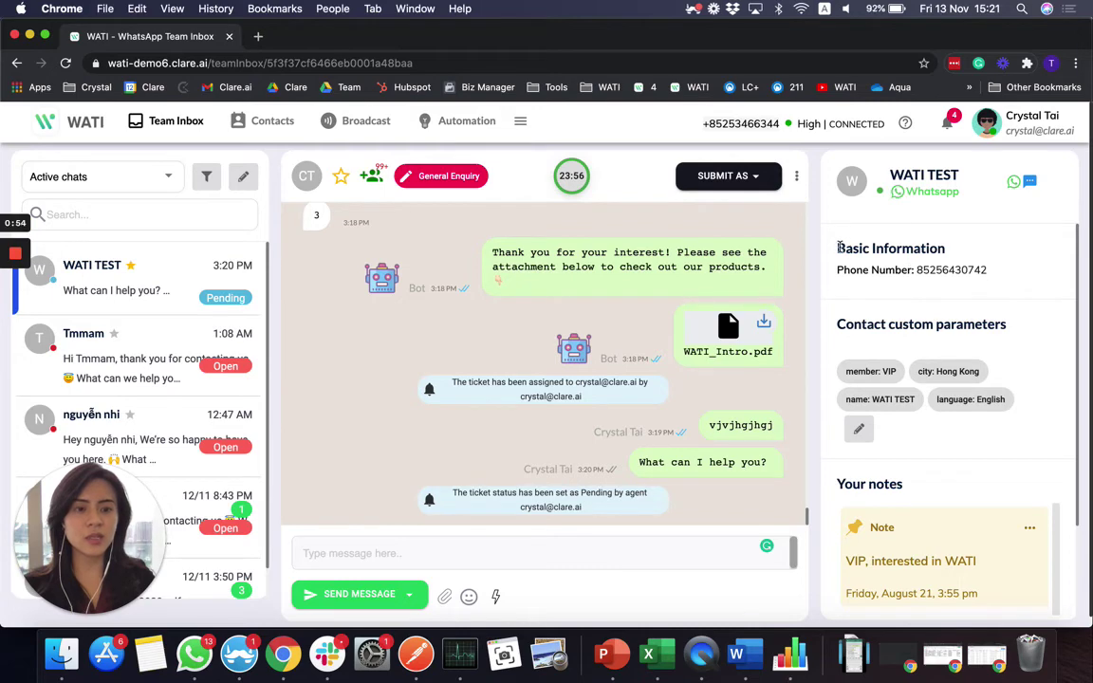
{"action": "triple_click", "coordinate": [943, 252]}
{"action": "left_click", "coordinate": [1044, 311]}
{"action": "scroll", "coordinate": [1039, 332], "scroll_direction": "down", "scroll_amount": 2}
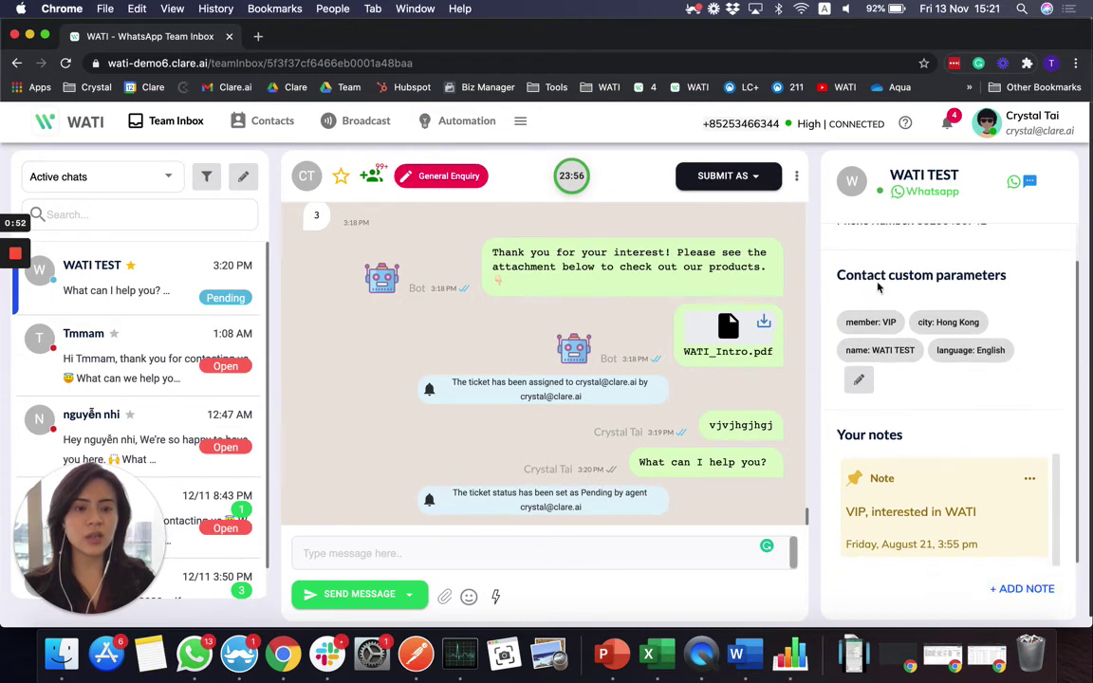
{"action": "left_click", "coordinate": [861, 383]}
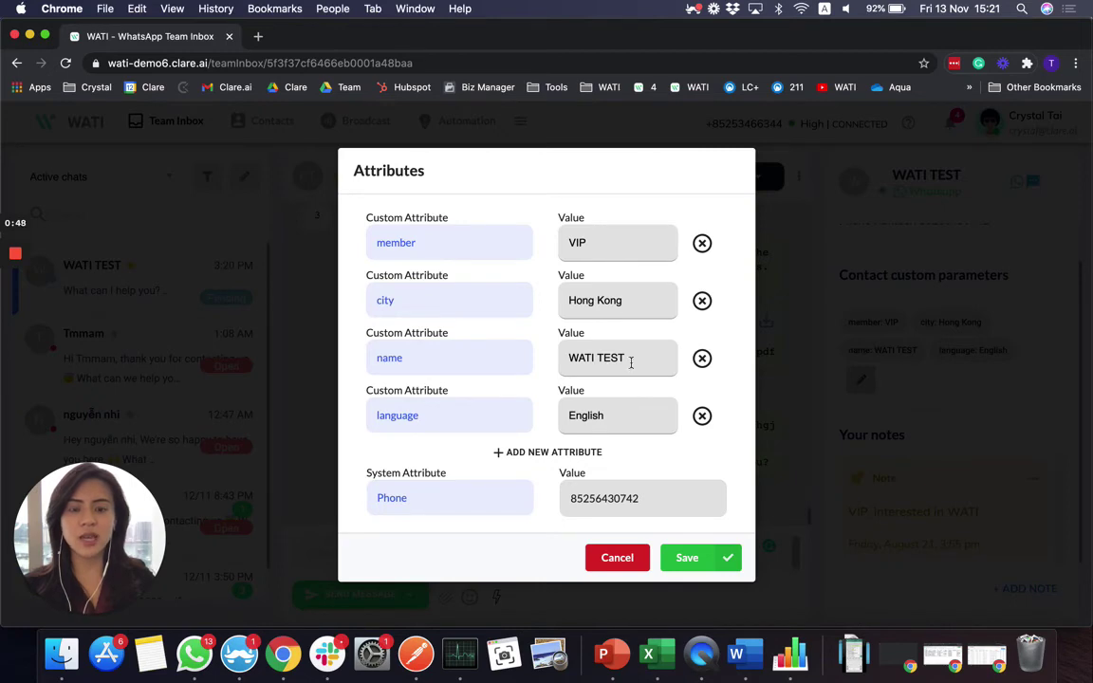
{"action": "left_click", "coordinate": [618, 556]}
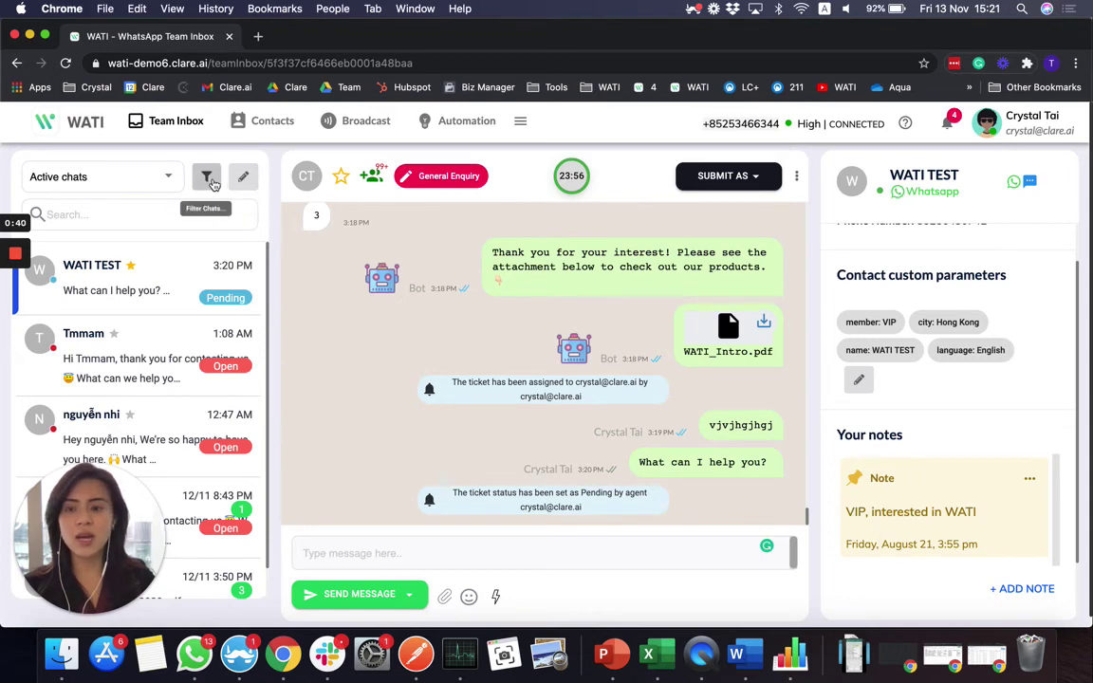
Add and save a filter segment: attribute member, operation Contains, value vip.
{"action": "left_click", "coordinate": [209, 179]}
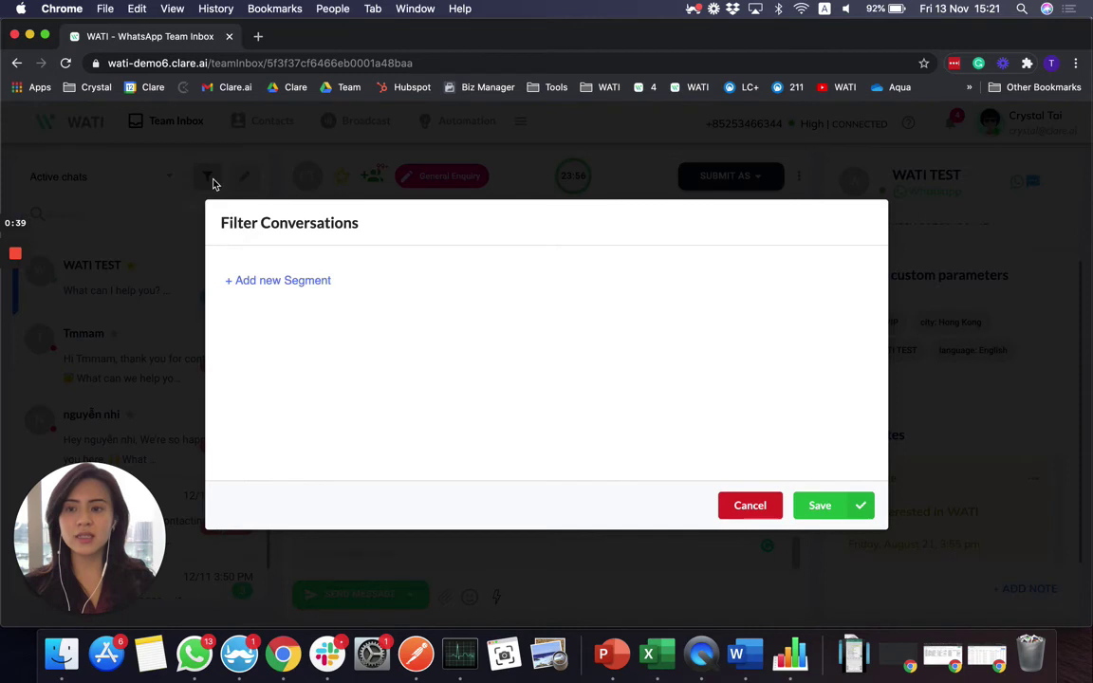
{"action": "left_click", "coordinate": [270, 283]}
{"action": "left_click", "coordinate": [436, 282]}
{"action": "scroll", "coordinate": [441, 404], "scroll_direction": "down", "scroll_amount": 2}
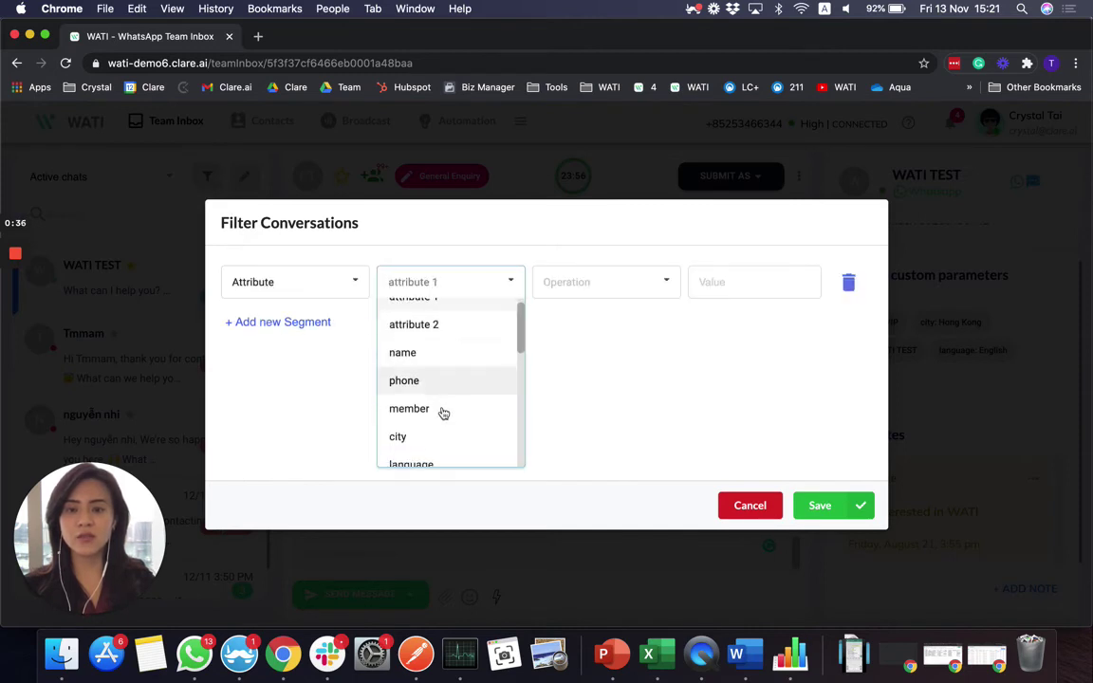
{"action": "left_click", "coordinate": [442, 384]}
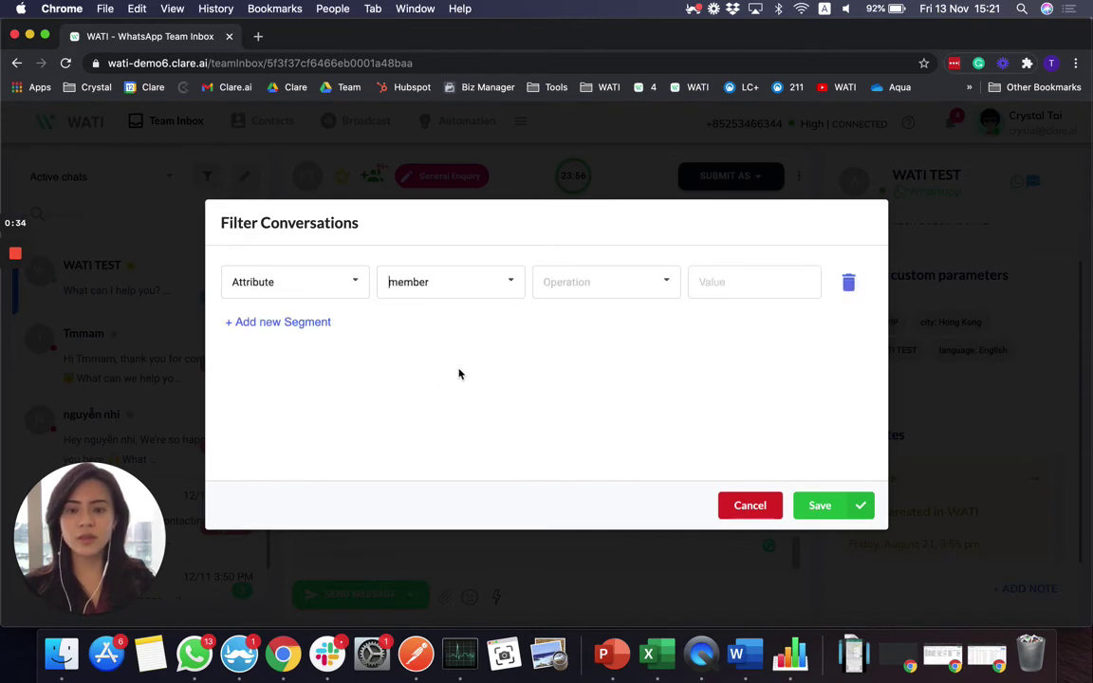
{"action": "left_click", "coordinate": [615, 290]}
{"action": "left_click", "coordinate": [617, 315]}
{"action": "left_click", "coordinate": [719, 290]}
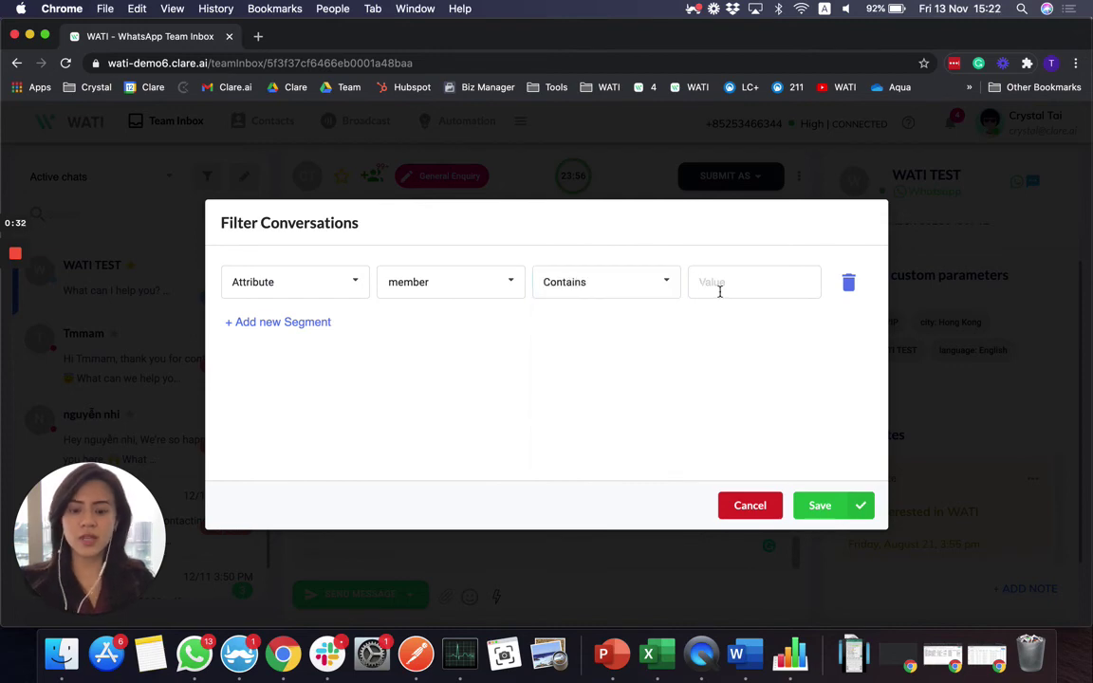
{"action": "type", "text": "vip"}
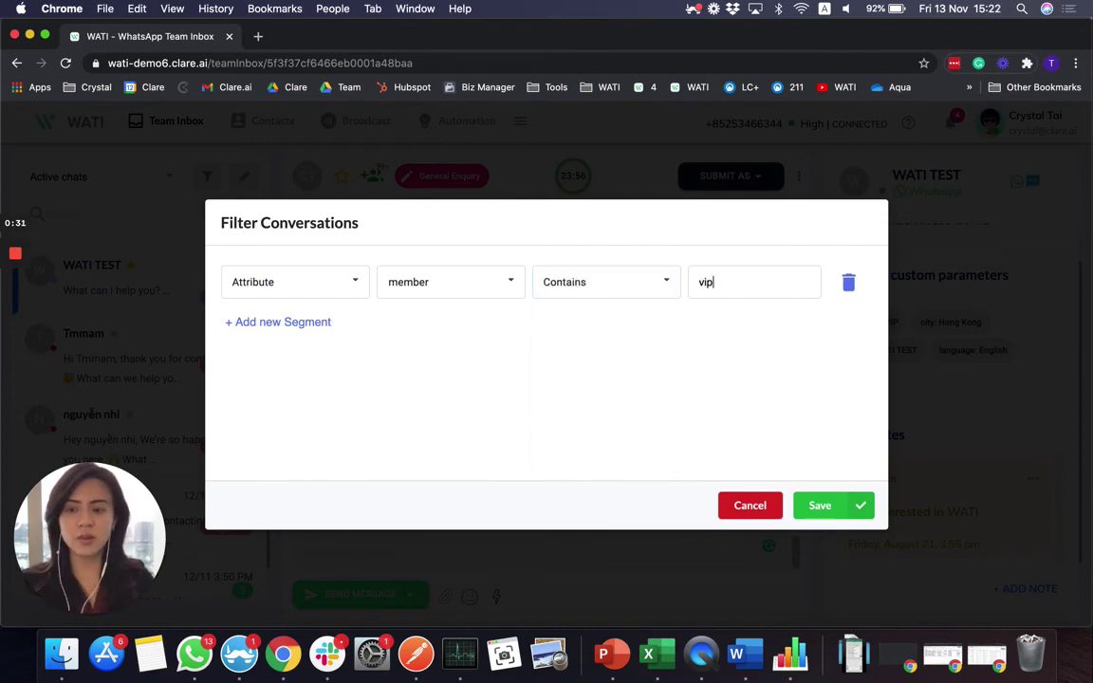
{"action": "left_click", "coordinate": [839, 507]}
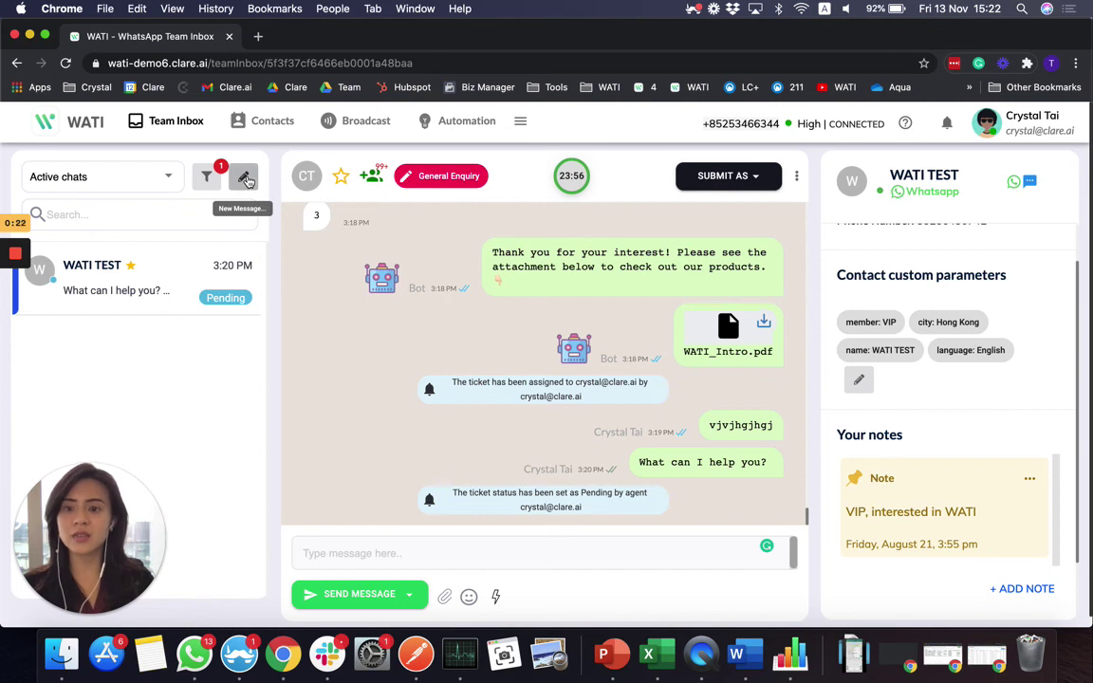
{"action": "left_click", "coordinate": [246, 180]}
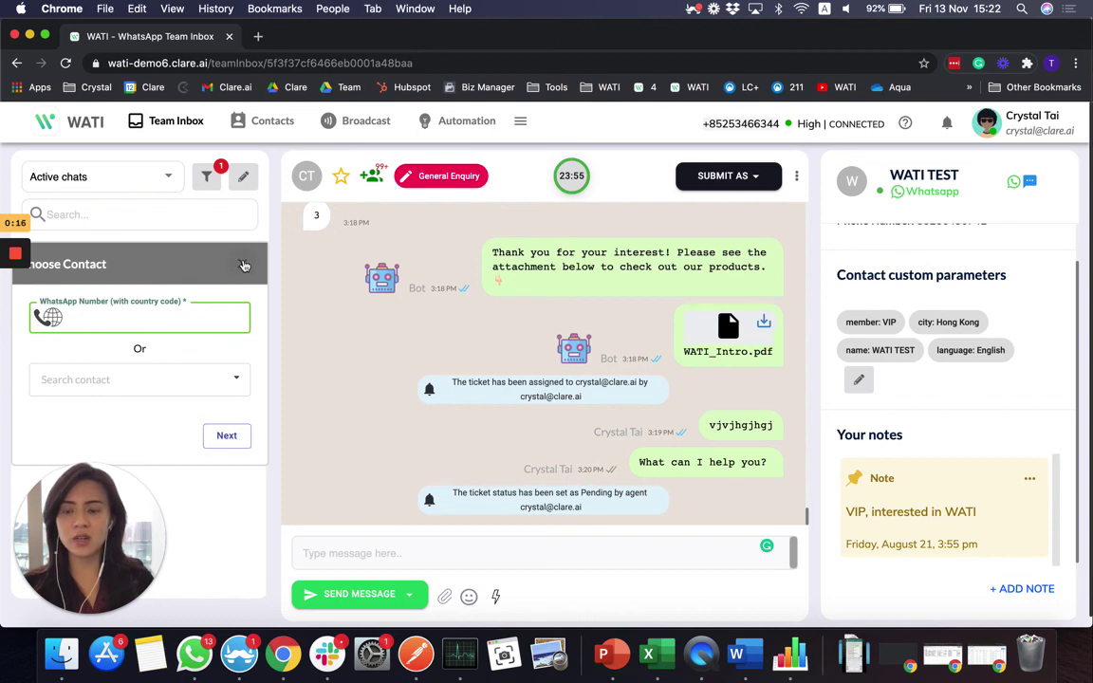
{"action": "left_click", "coordinate": [244, 265]}
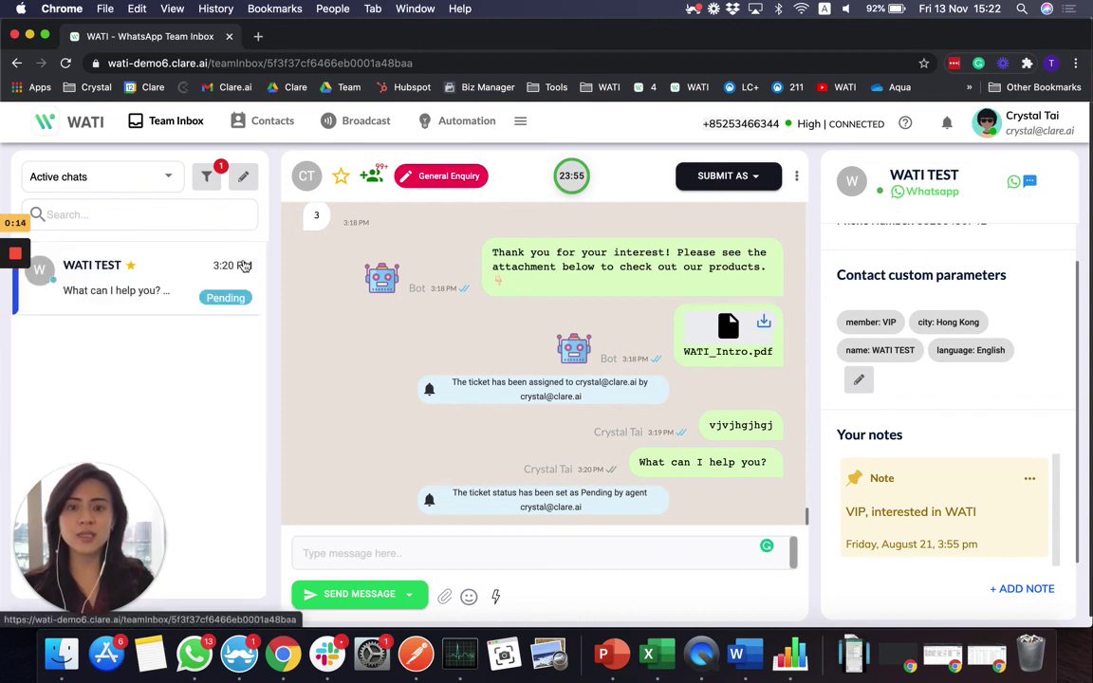